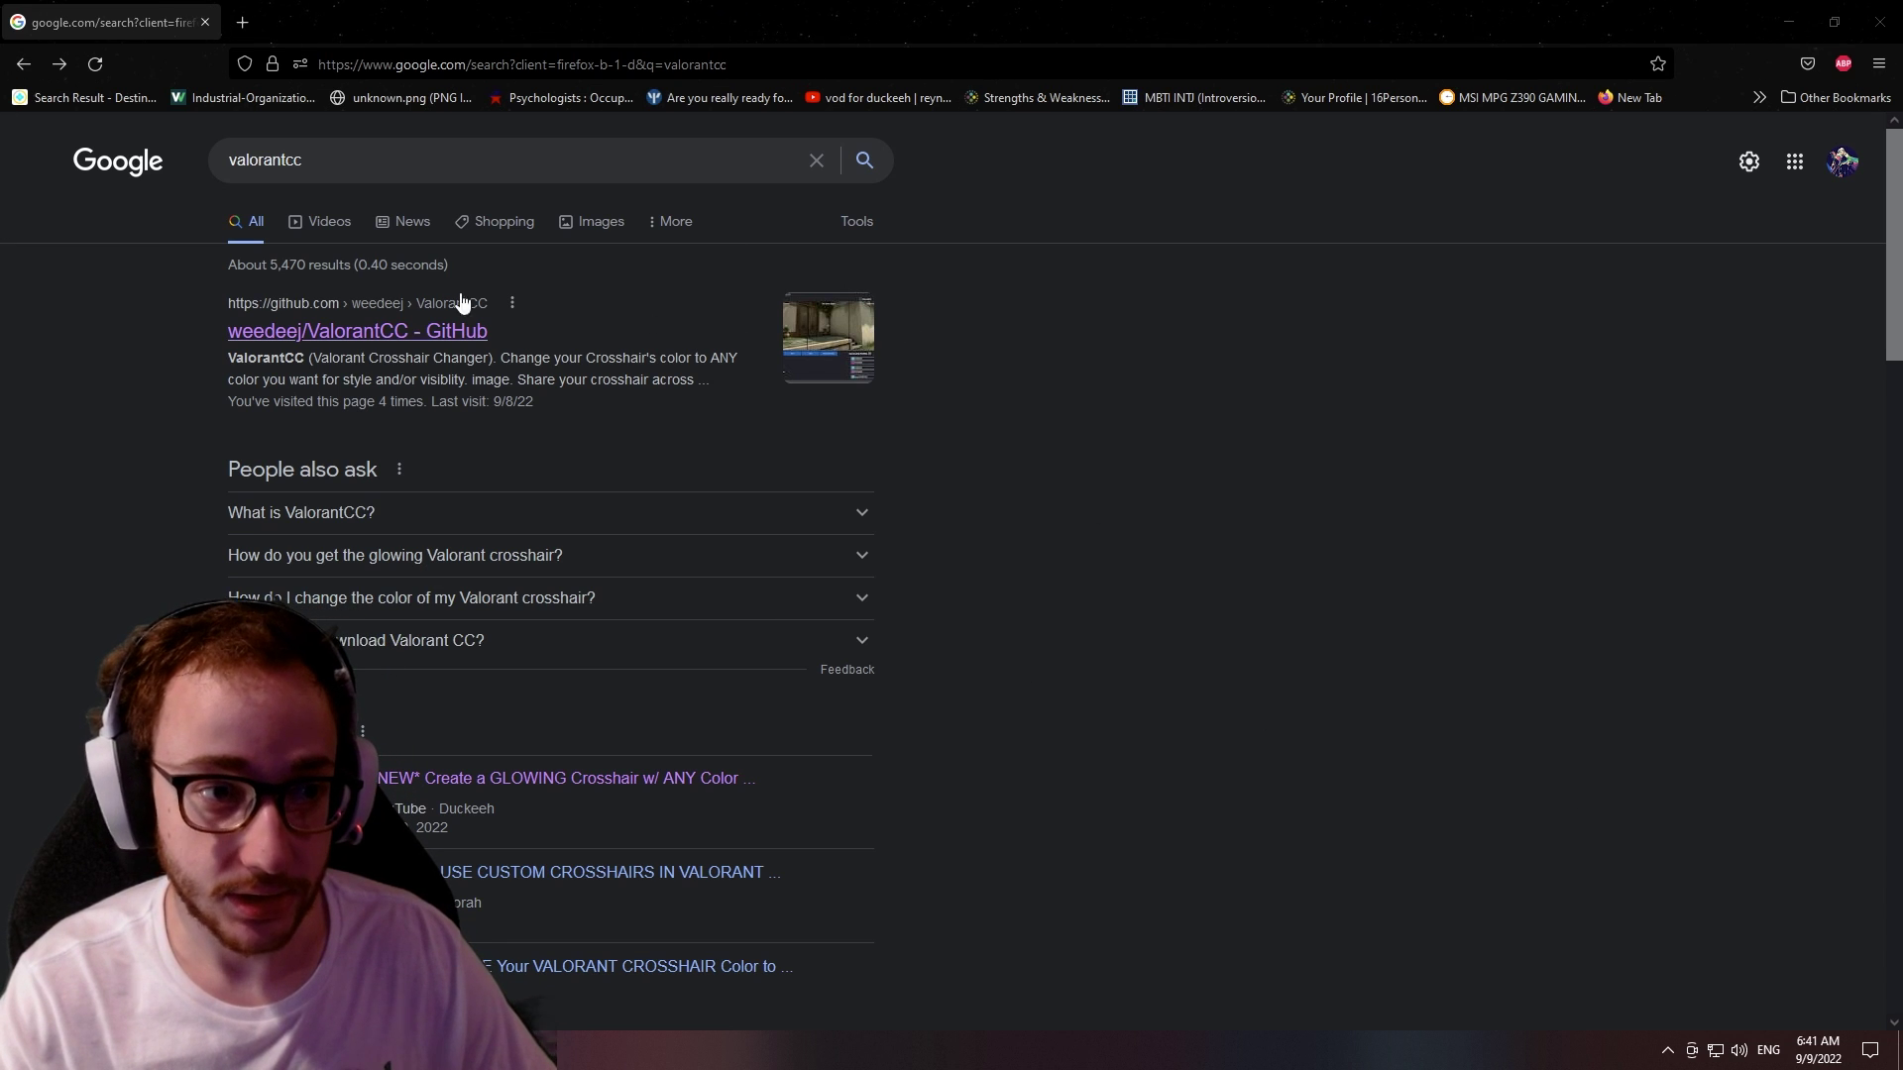
# Open the ValorantCC GitHub repository from the search results and look at the download link in its README.
pyautogui.moveTo(302, 160); pyautogui.dragTo(227, 161)
pyautogui.click(103, 366)
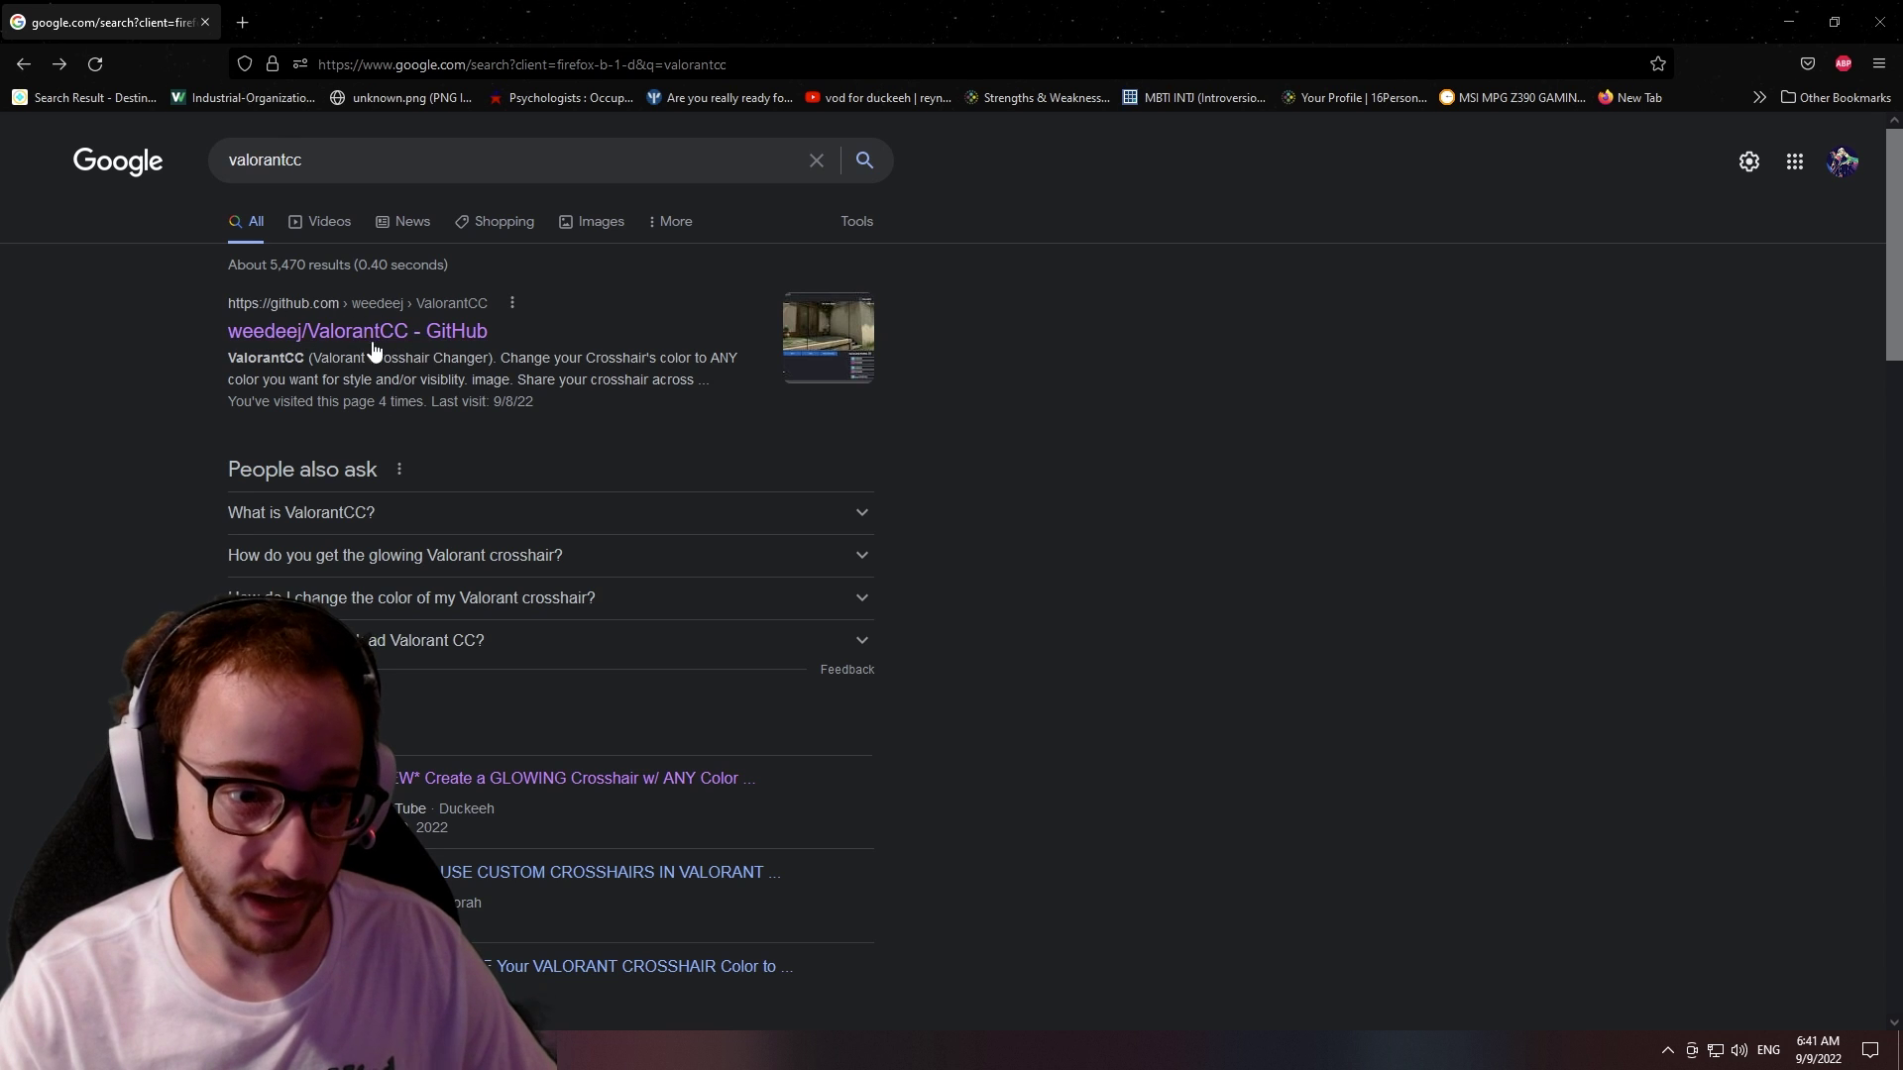
pyautogui.click(342, 331)
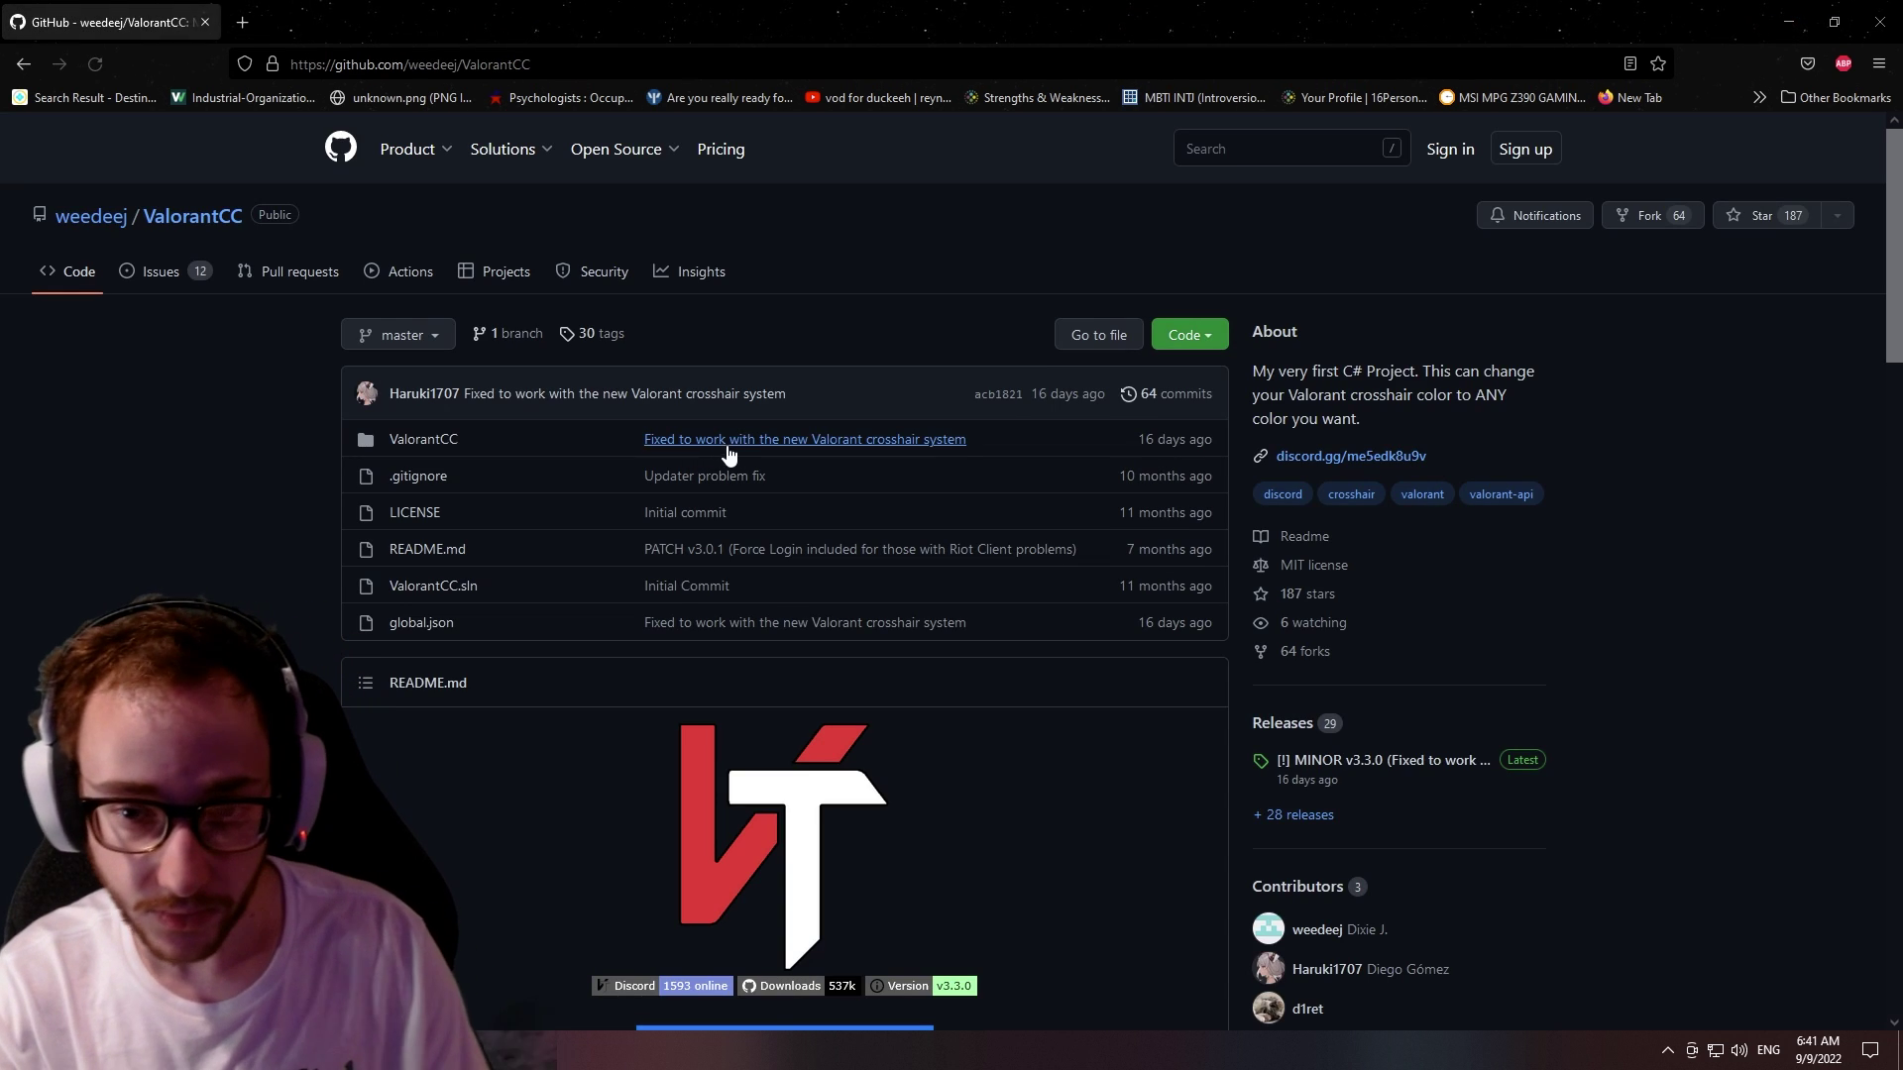
pyautogui.scroll(-2, 734, 674)
pyautogui.scroll(-2, 774, 694)
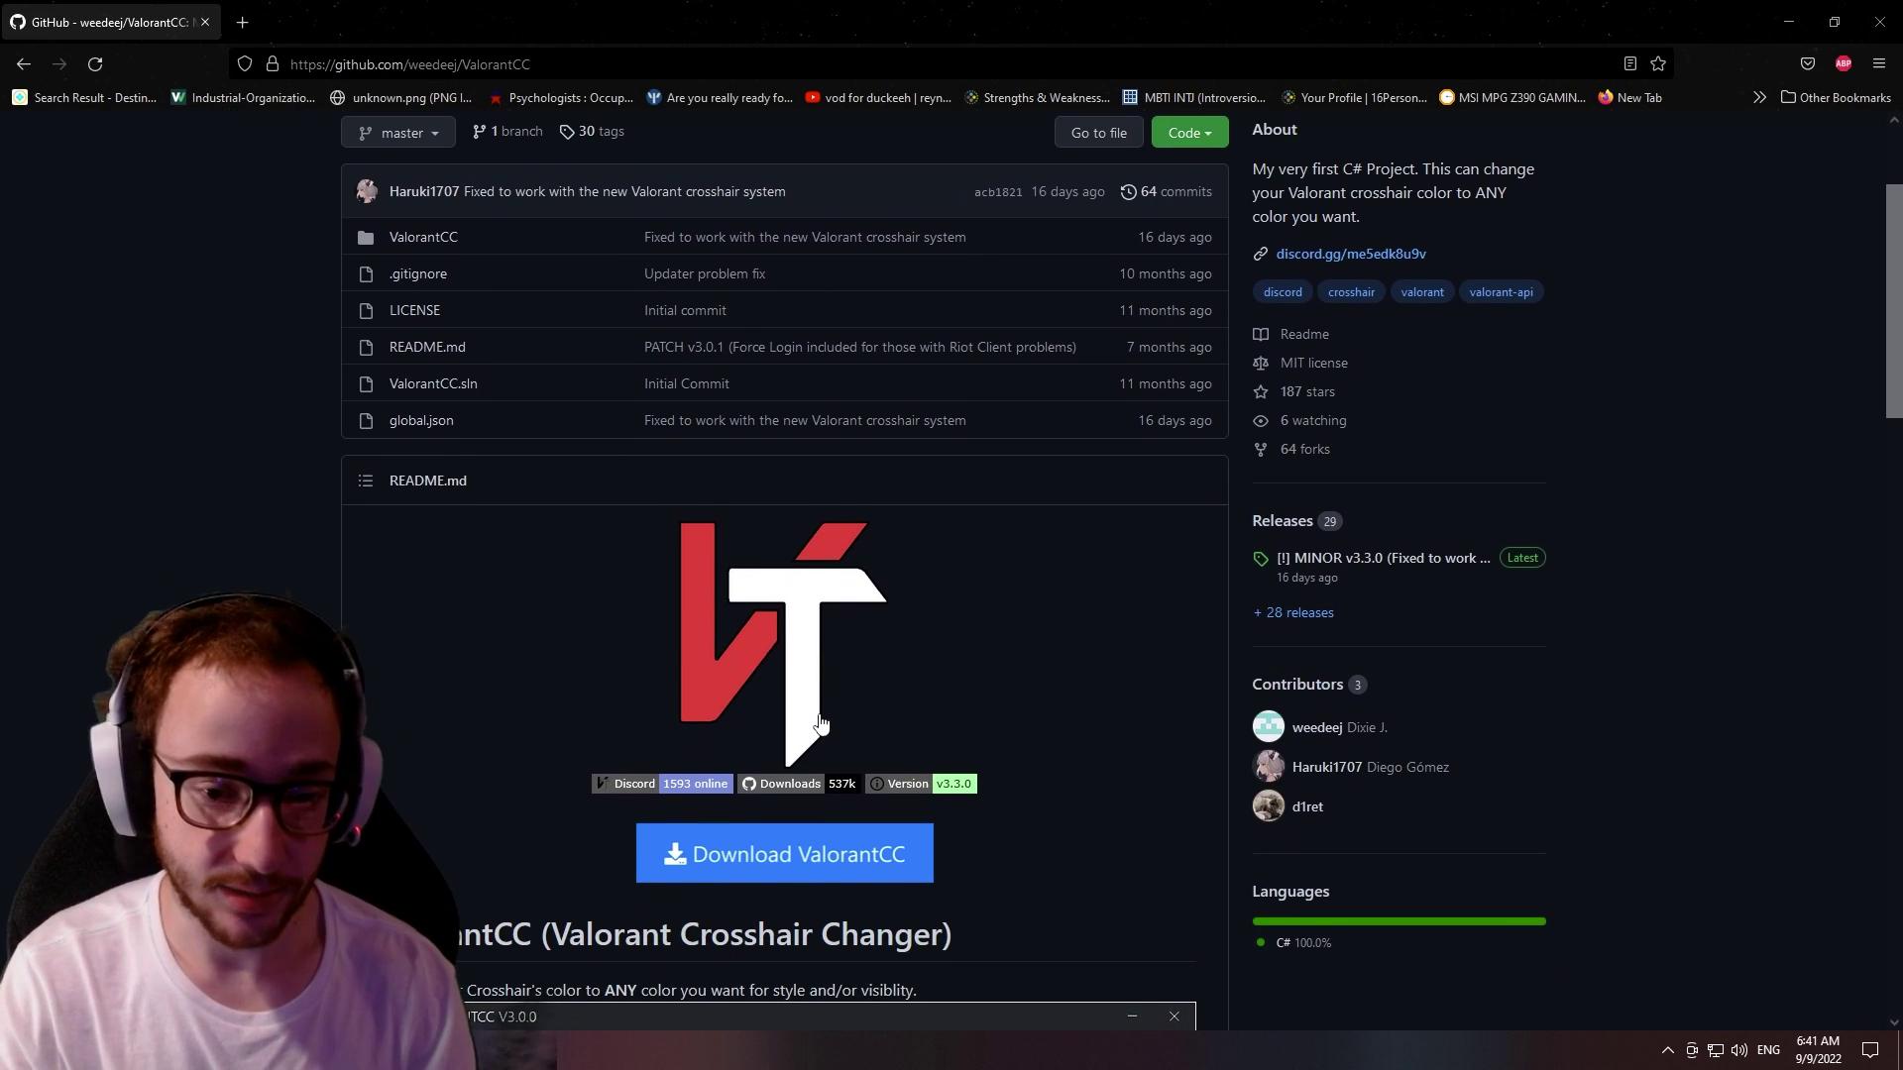
pyautogui.scroll(-2, 815, 712)
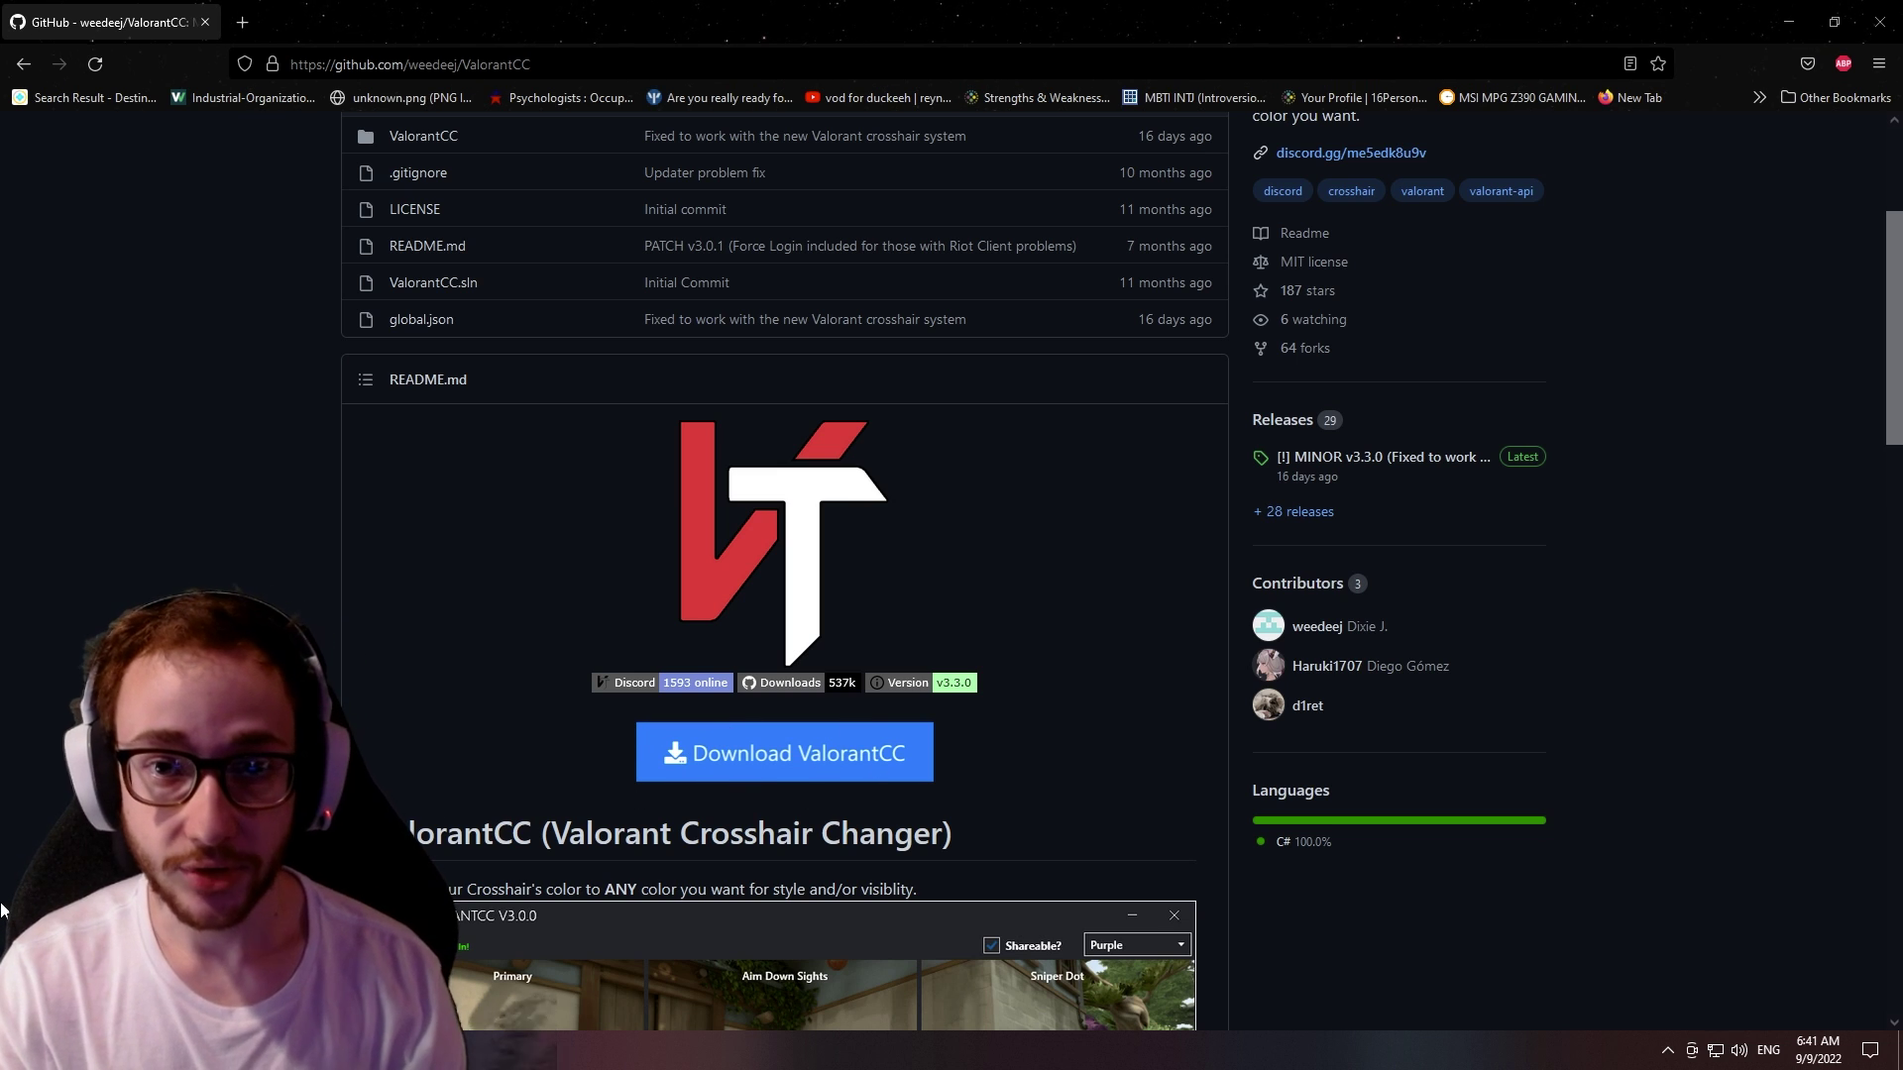
# Open the Riot client on the VALORANT page, and launch ValorantCC(1).exe.
pyautogui.press('super')
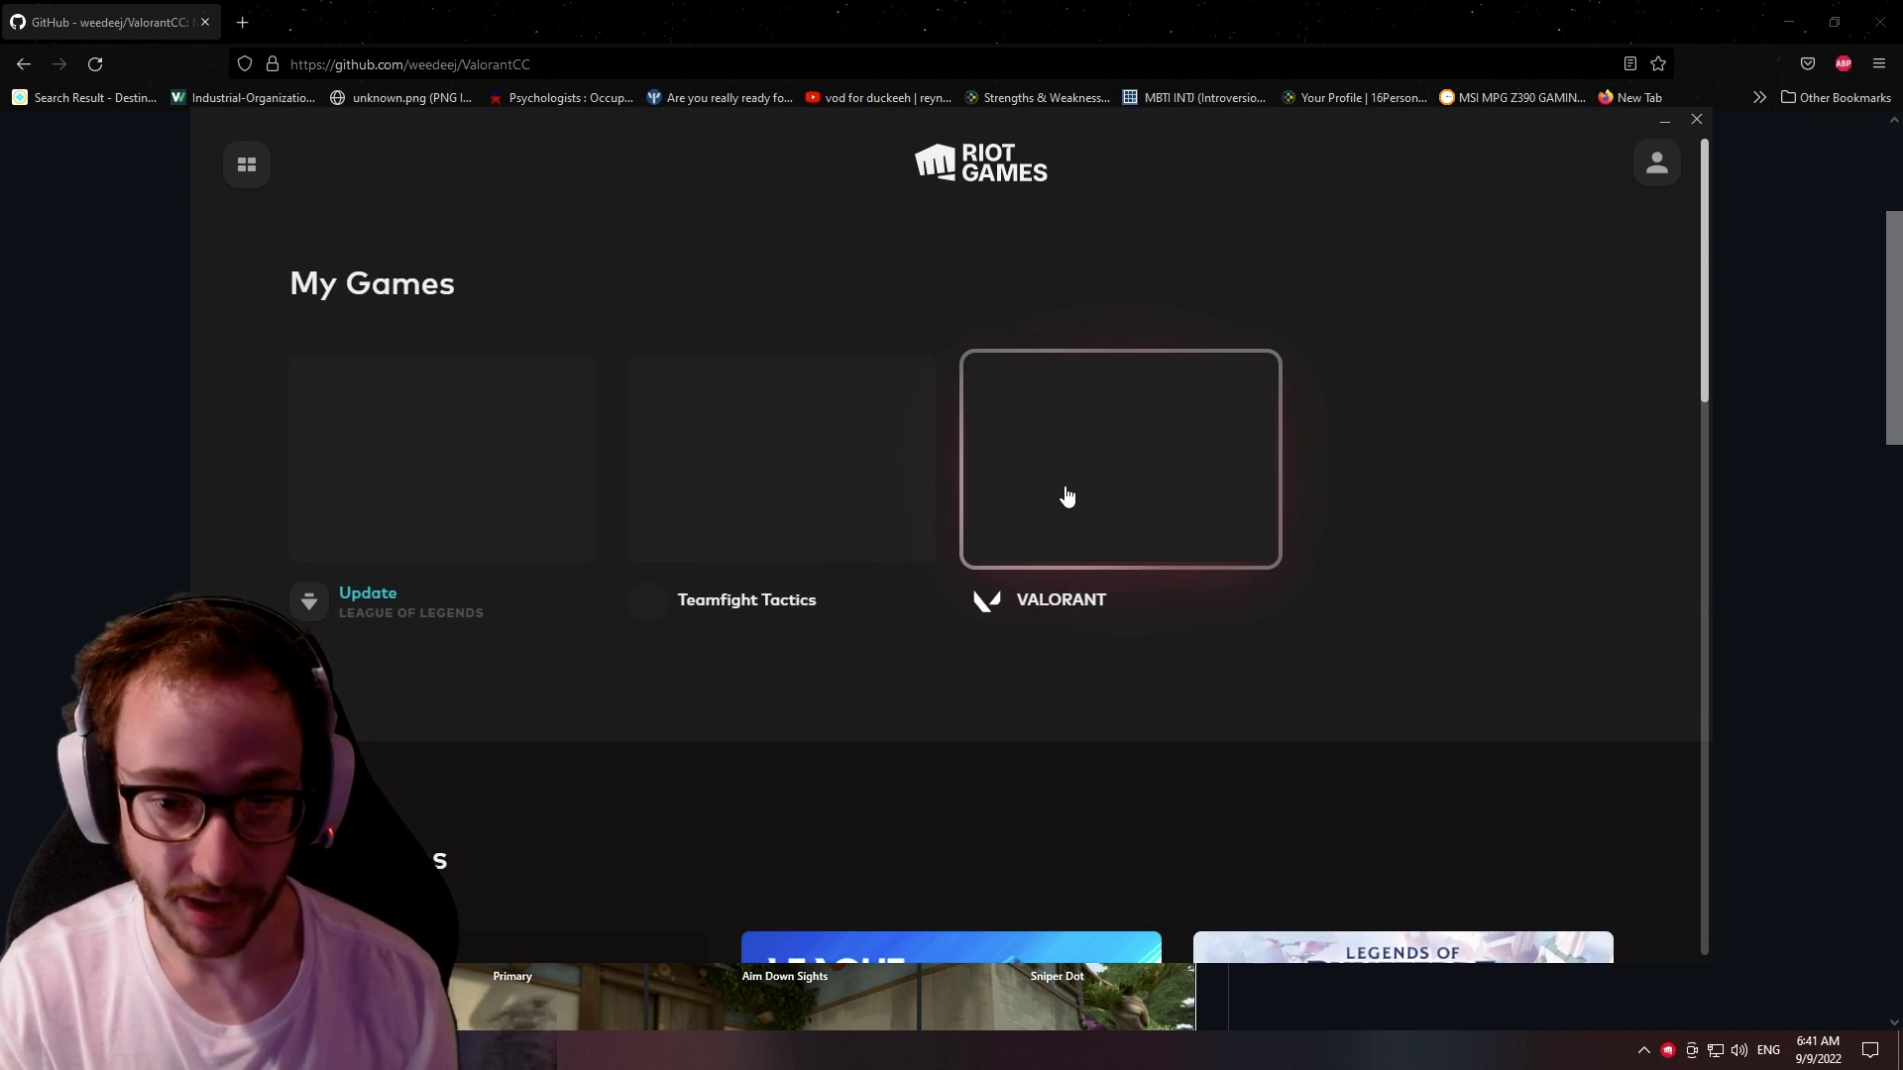
pyautogui.click(1070, 489)
pyautogui.press('super')
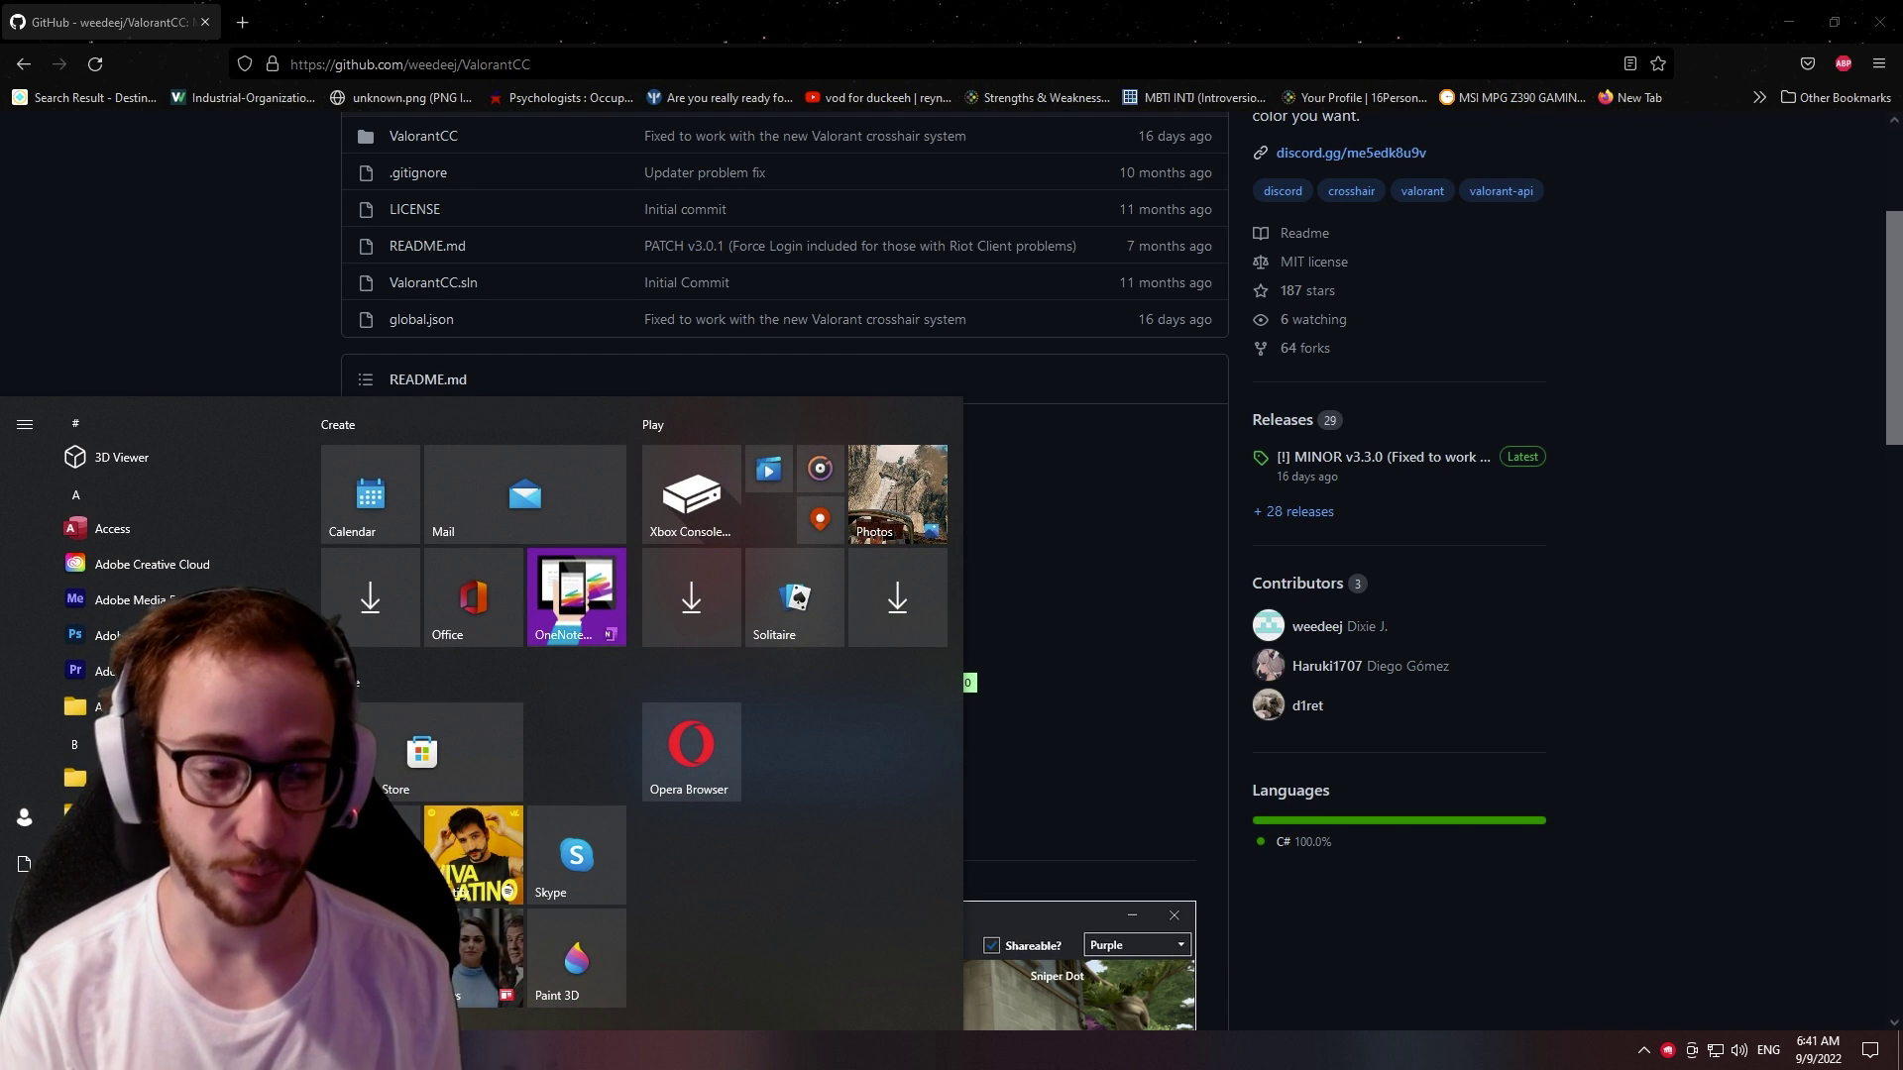
pyautogui.write('valora')
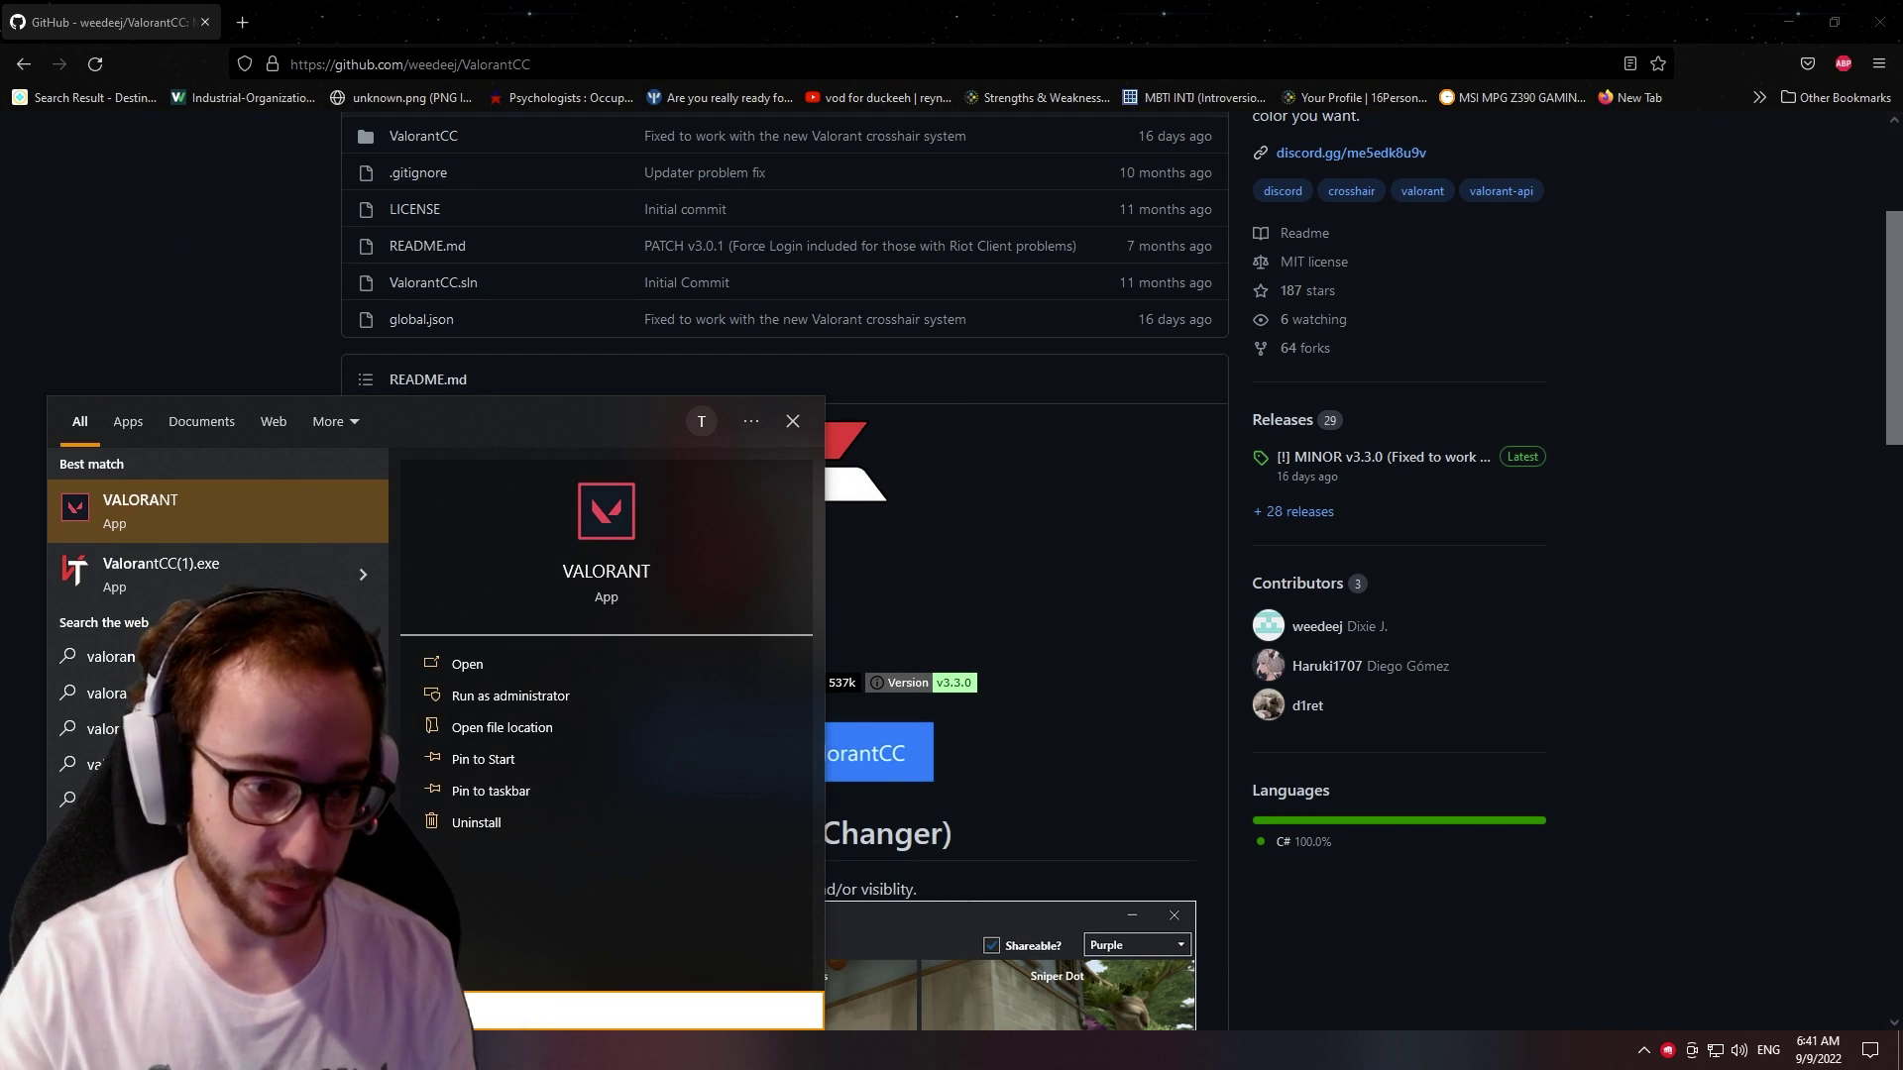
pyautogui.click(235, 583)
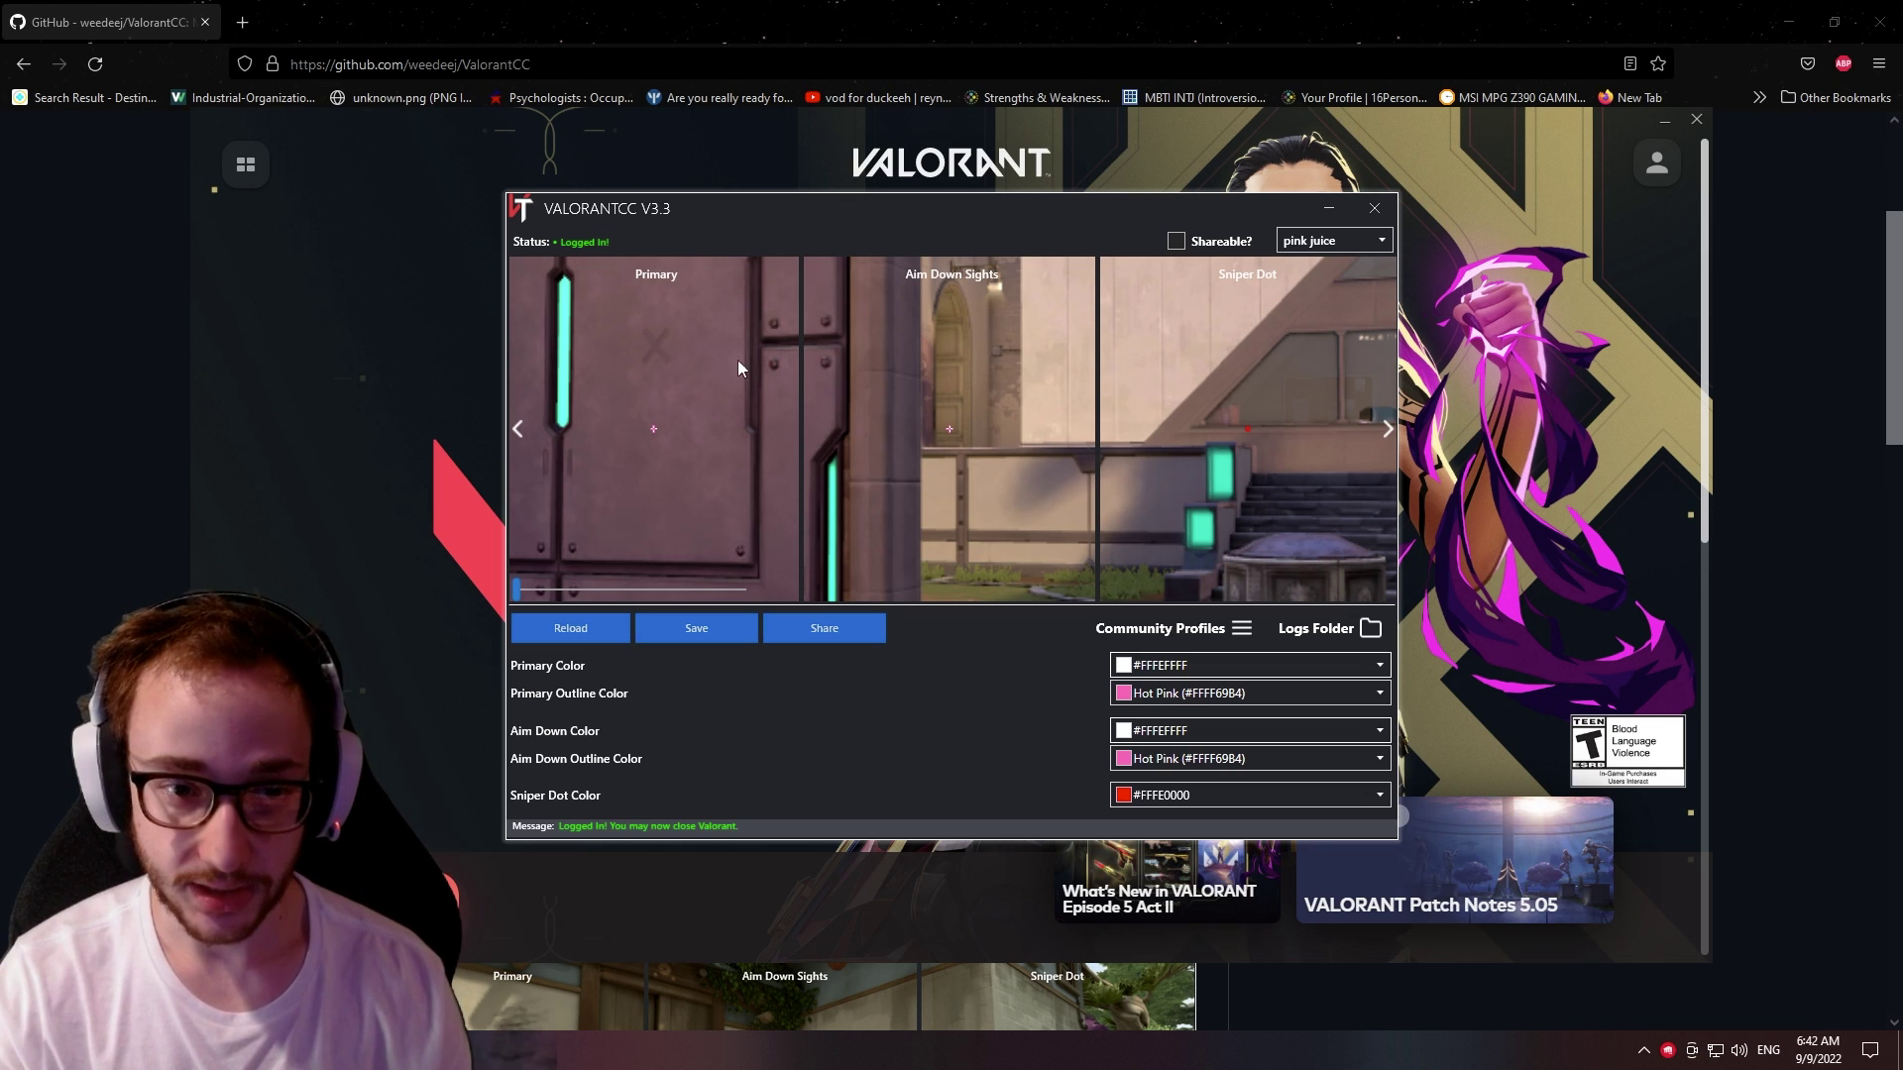
# Browse the preview backgrounds in ValorantCC and enlarge the previewed crosshairs to about four fifths of the size range.
pyautogui.click(1388, 429)
pyautogui.click(1387, 429)
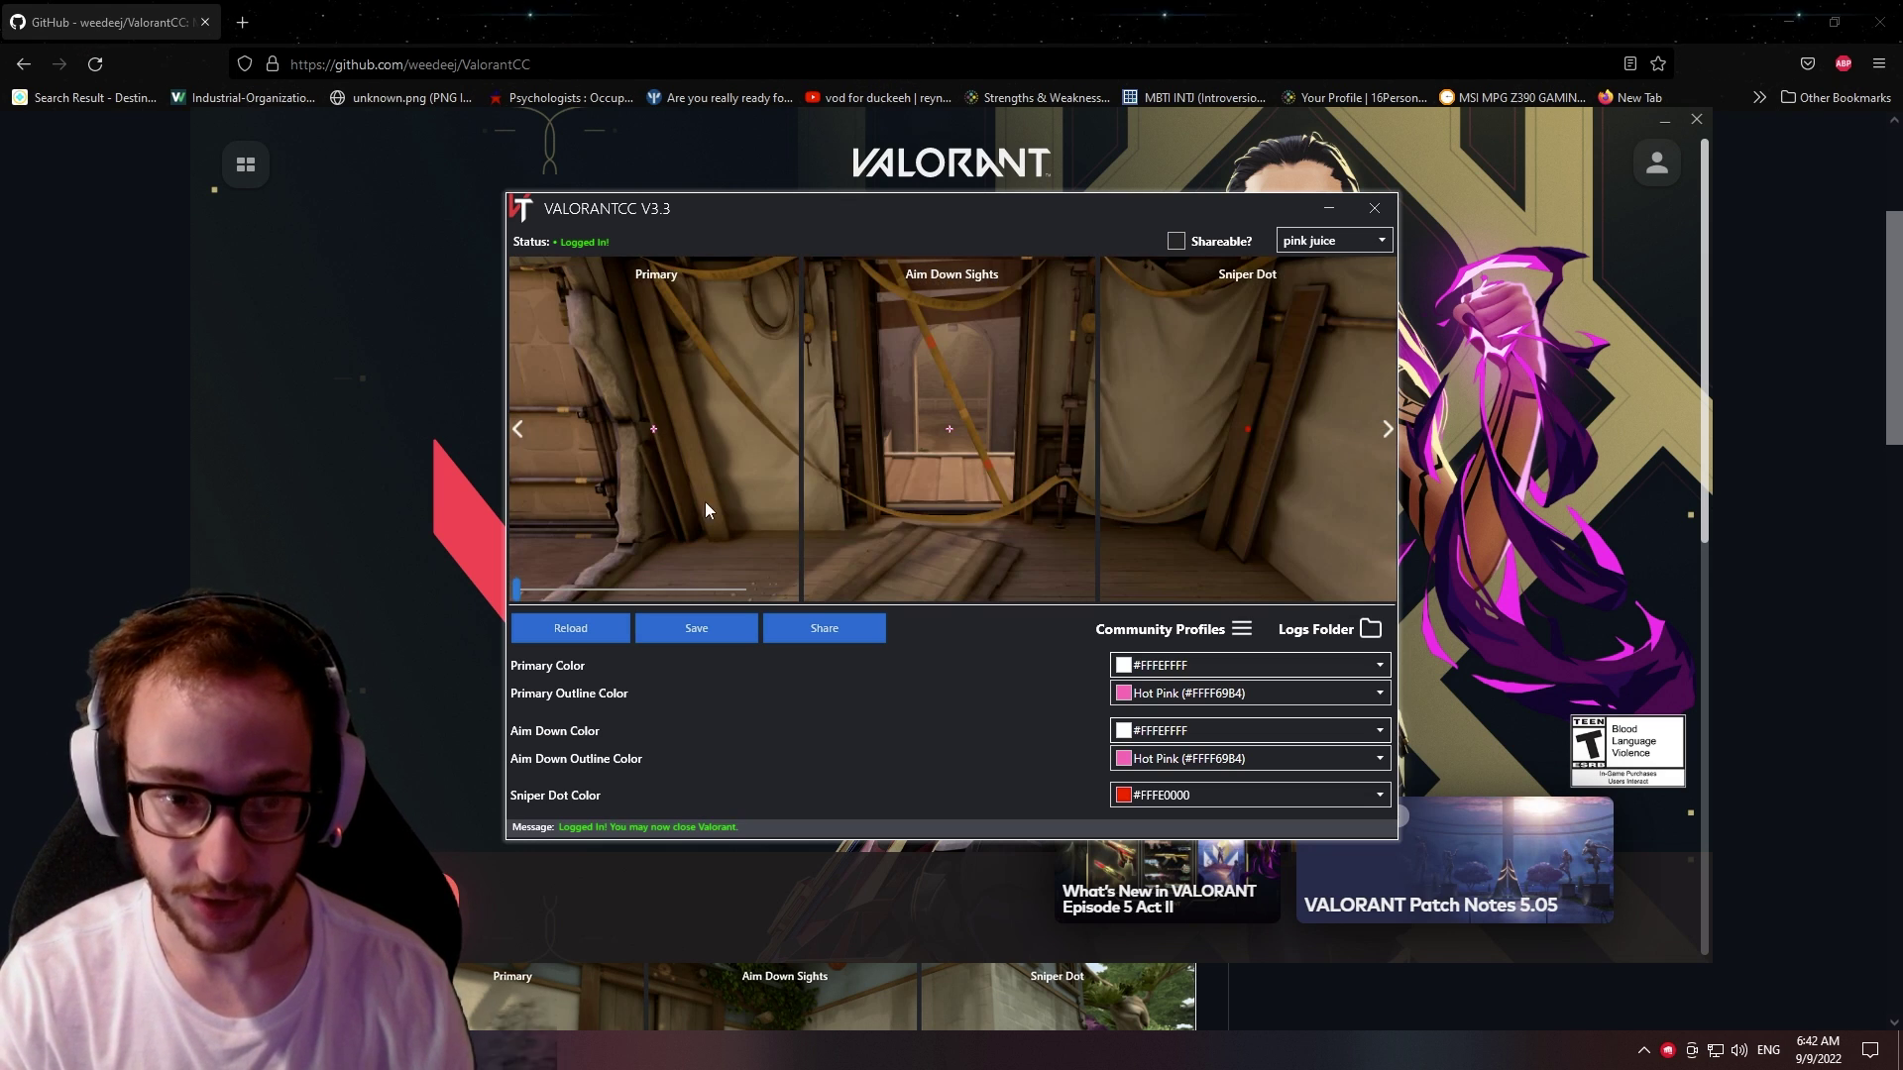
pyautogui.click(517, 434)
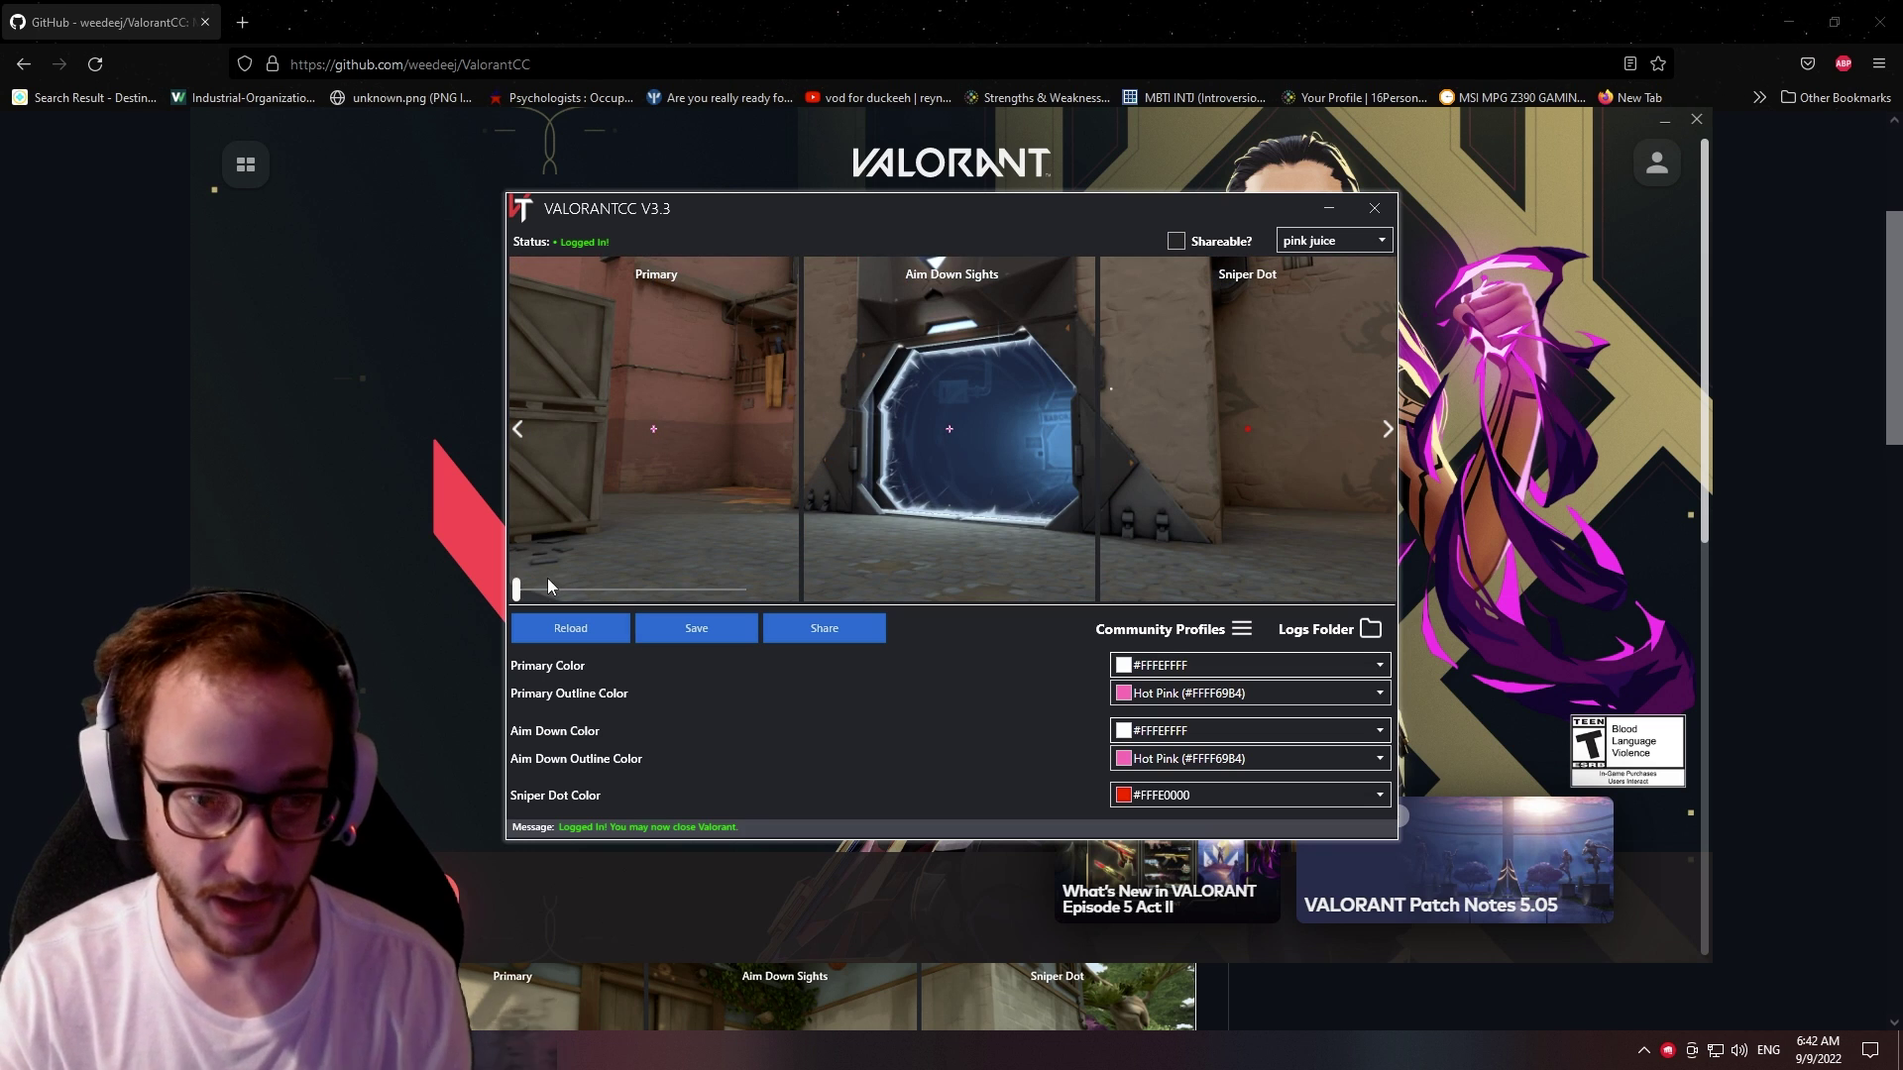
pyautogui.moveTo(547, 587); pyautogui.dragTo(690, 601)
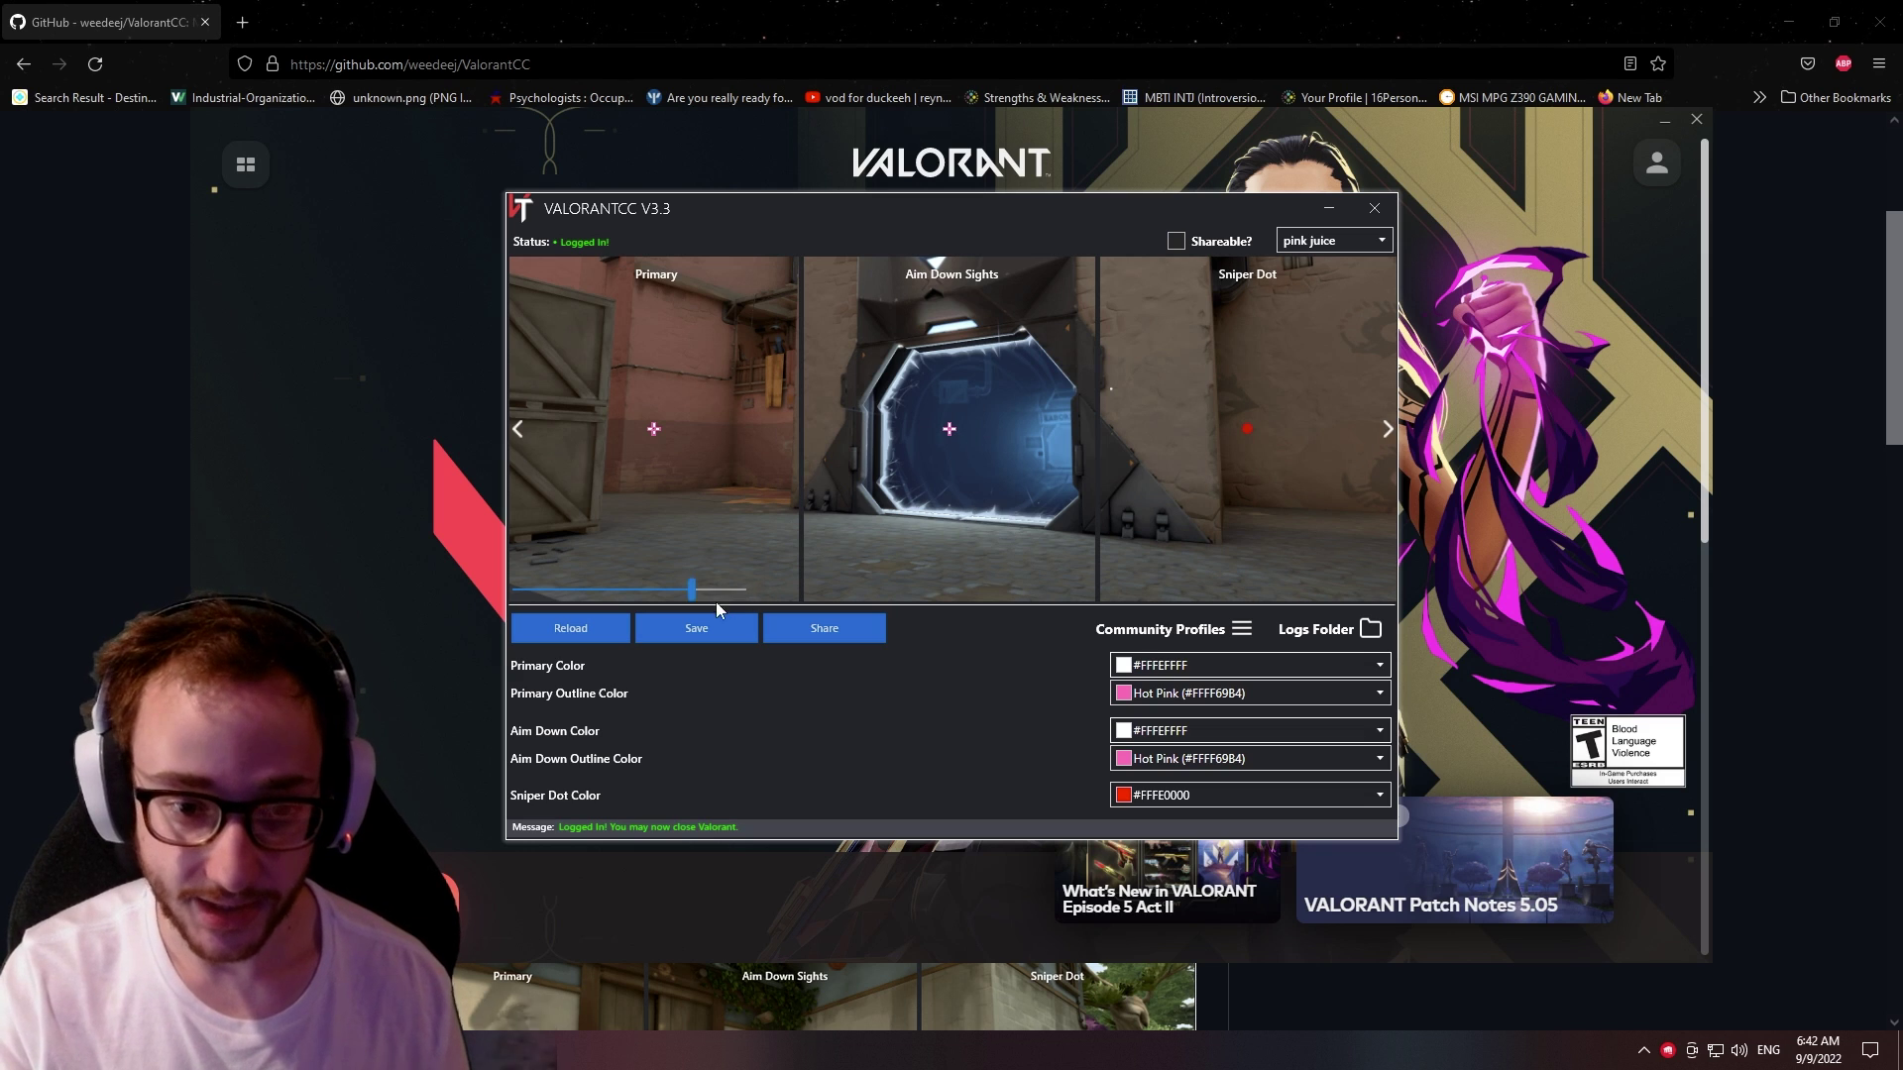
pyautogui.moveTo(739, 591); pyautogui.dragTo(738, 592)
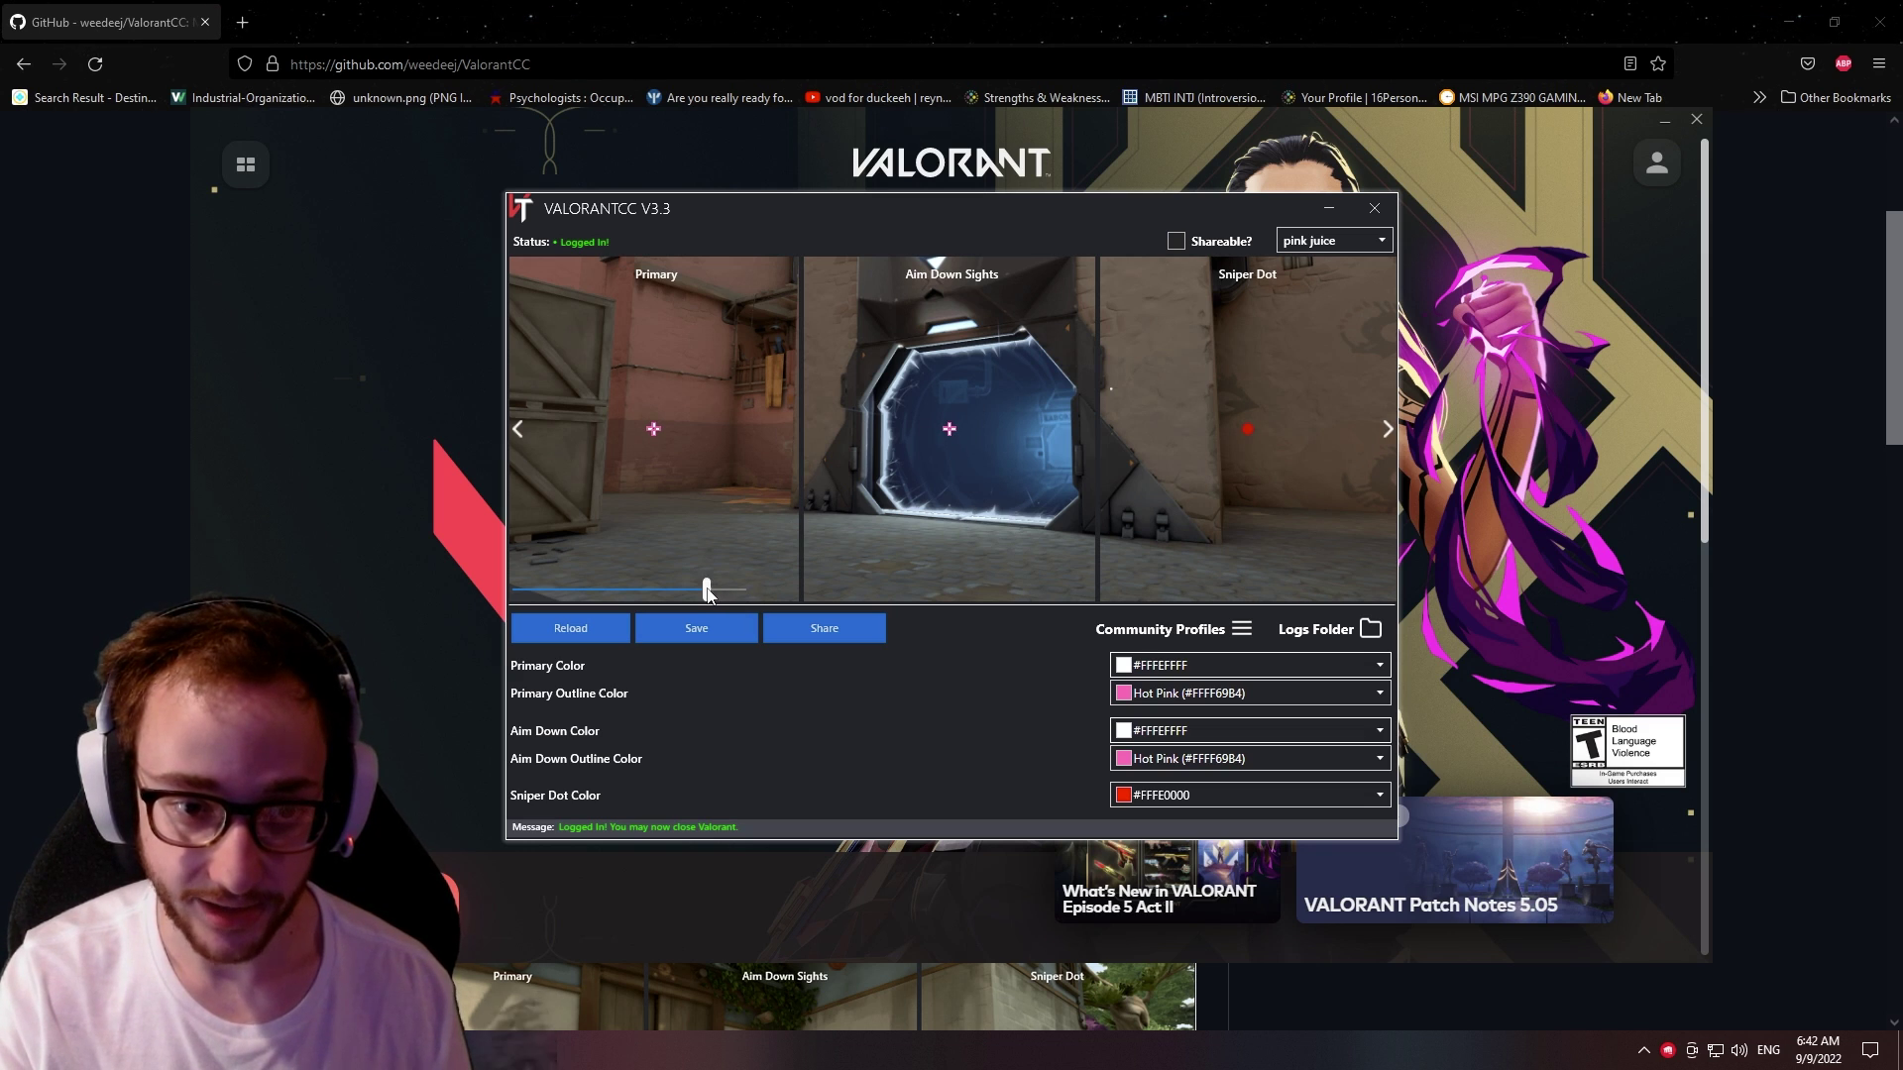
pyautogui.click(1279, 665)
pyautogui.click(1289, 428)
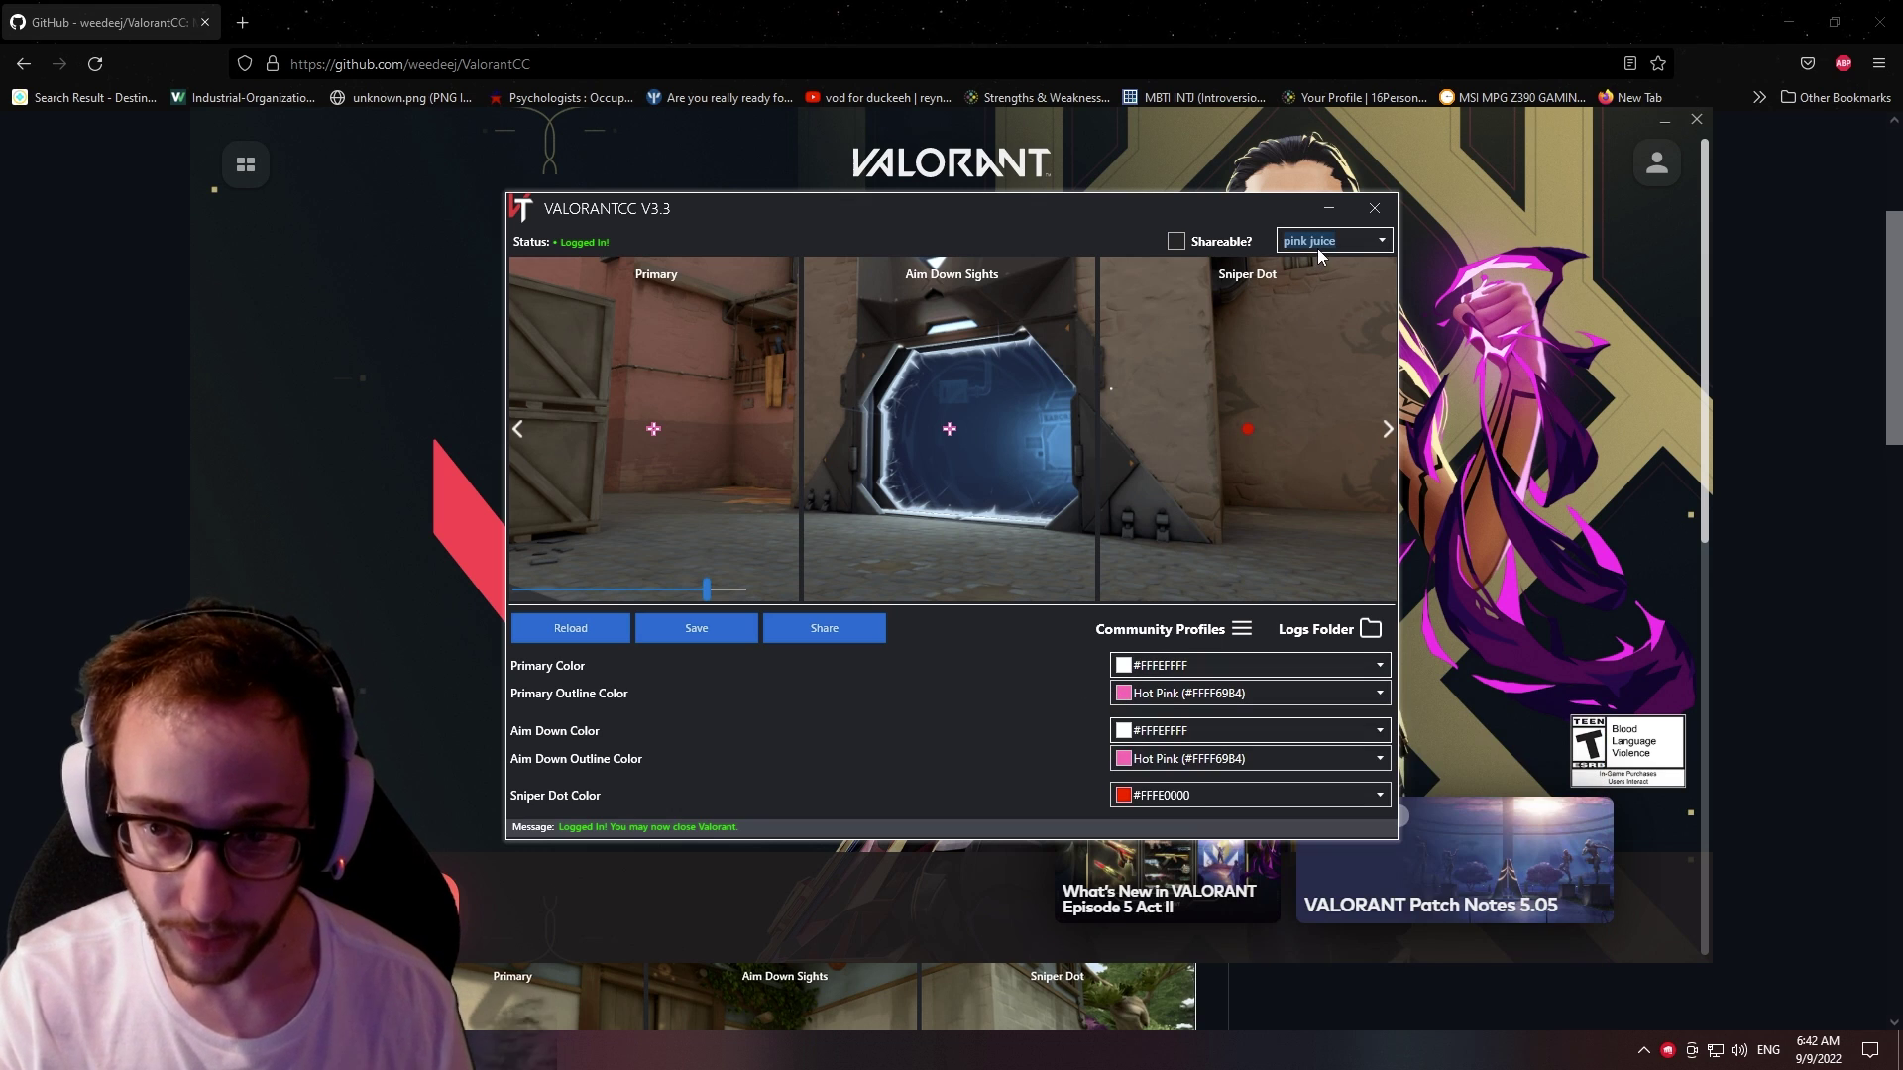
# Load the blue bean crosshair profile and enlarge its preview to nearly the maximum size.
pyautogui.click(1383, 248)
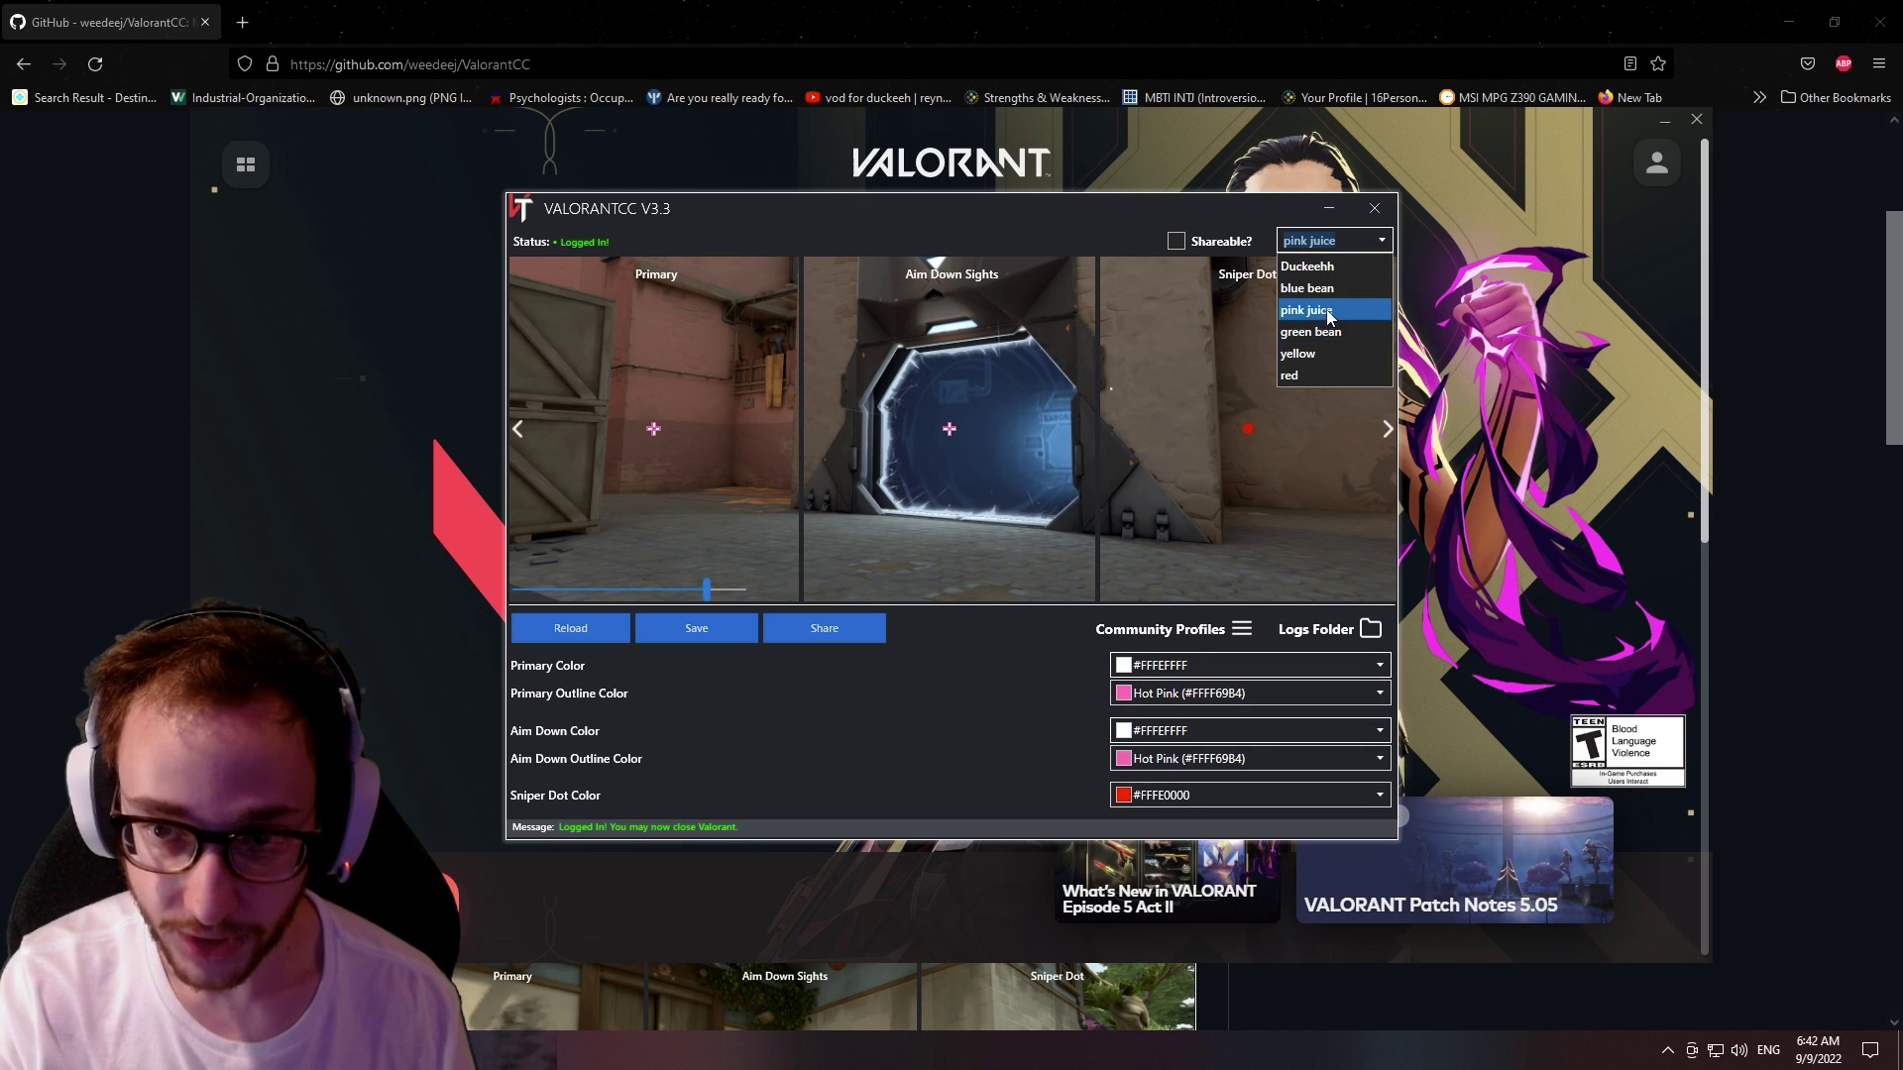
pyautogui.click(1309, 289)
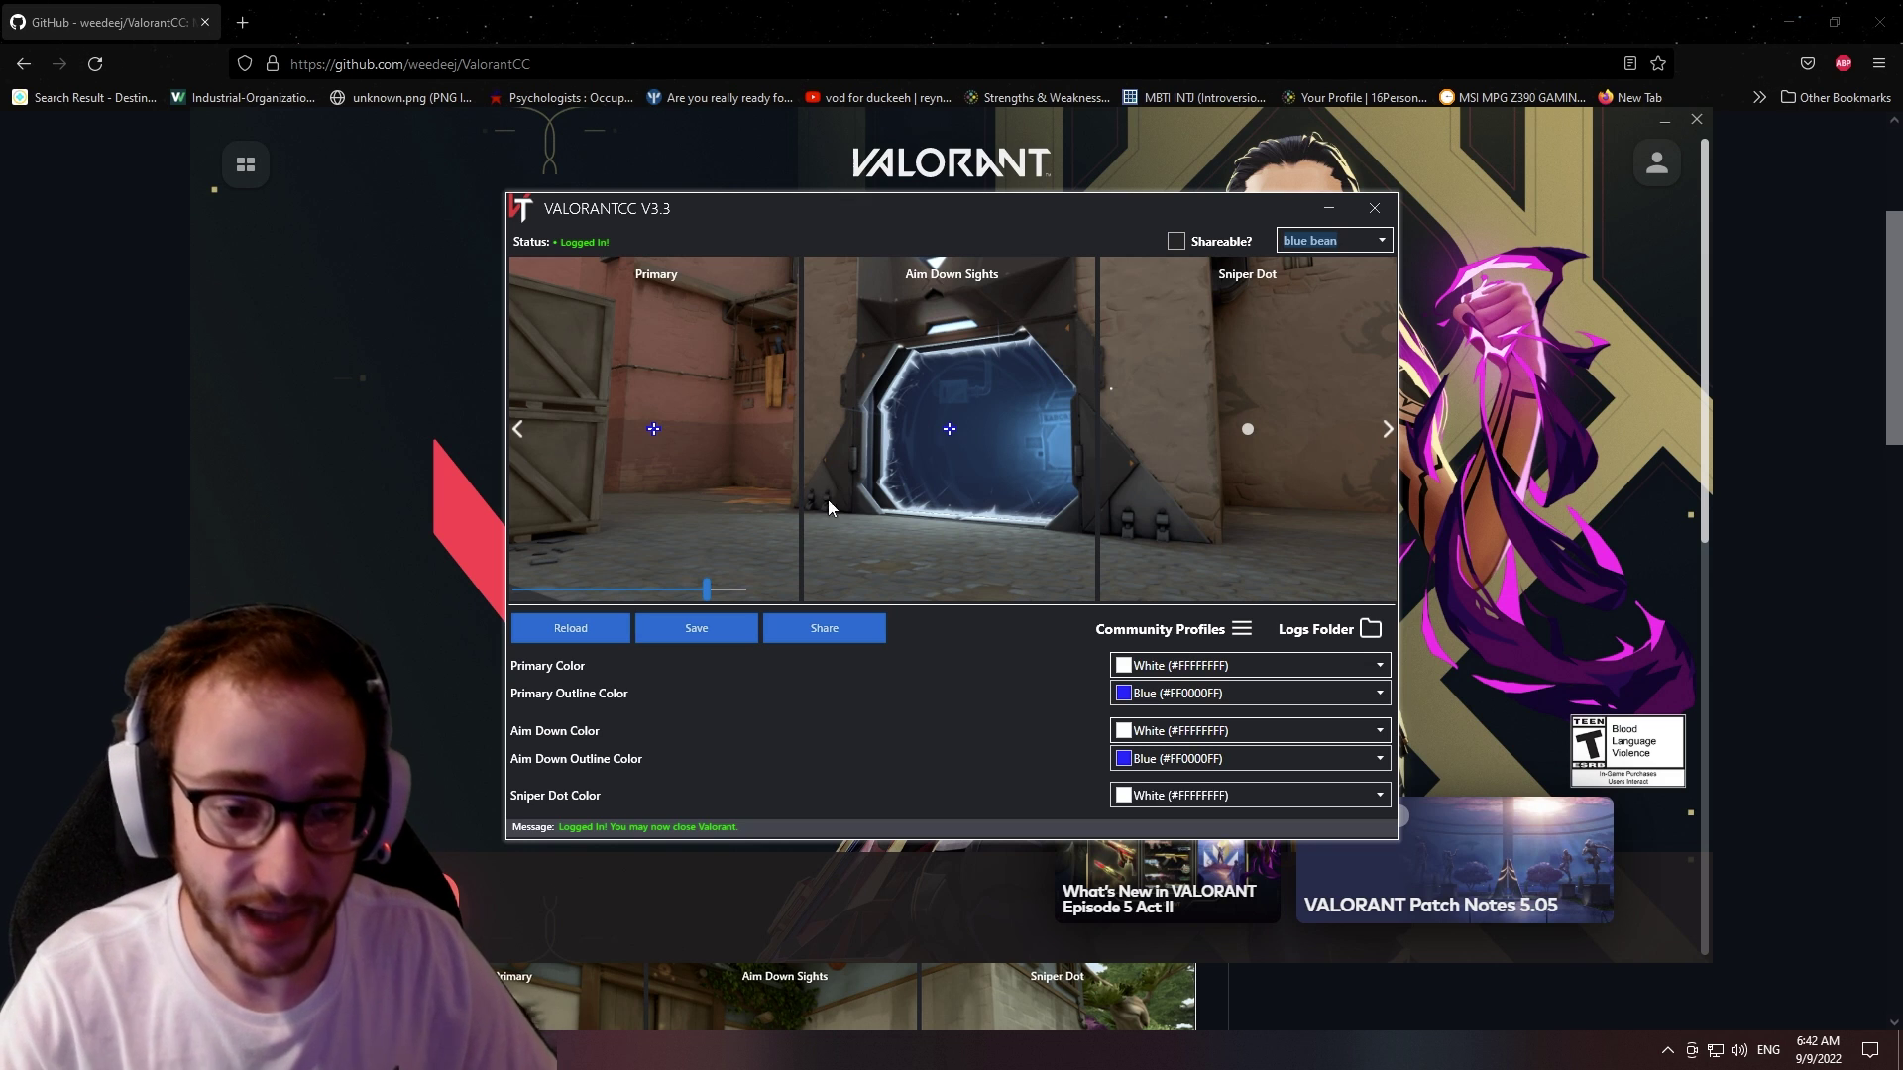
pyautogui.moveTo(706, 590)
pyautogui.mouseDown()
pyautogui.moveTo(587, 590)
pyautogui.moveTo(679, 603)
pyautogui.mouseUp()
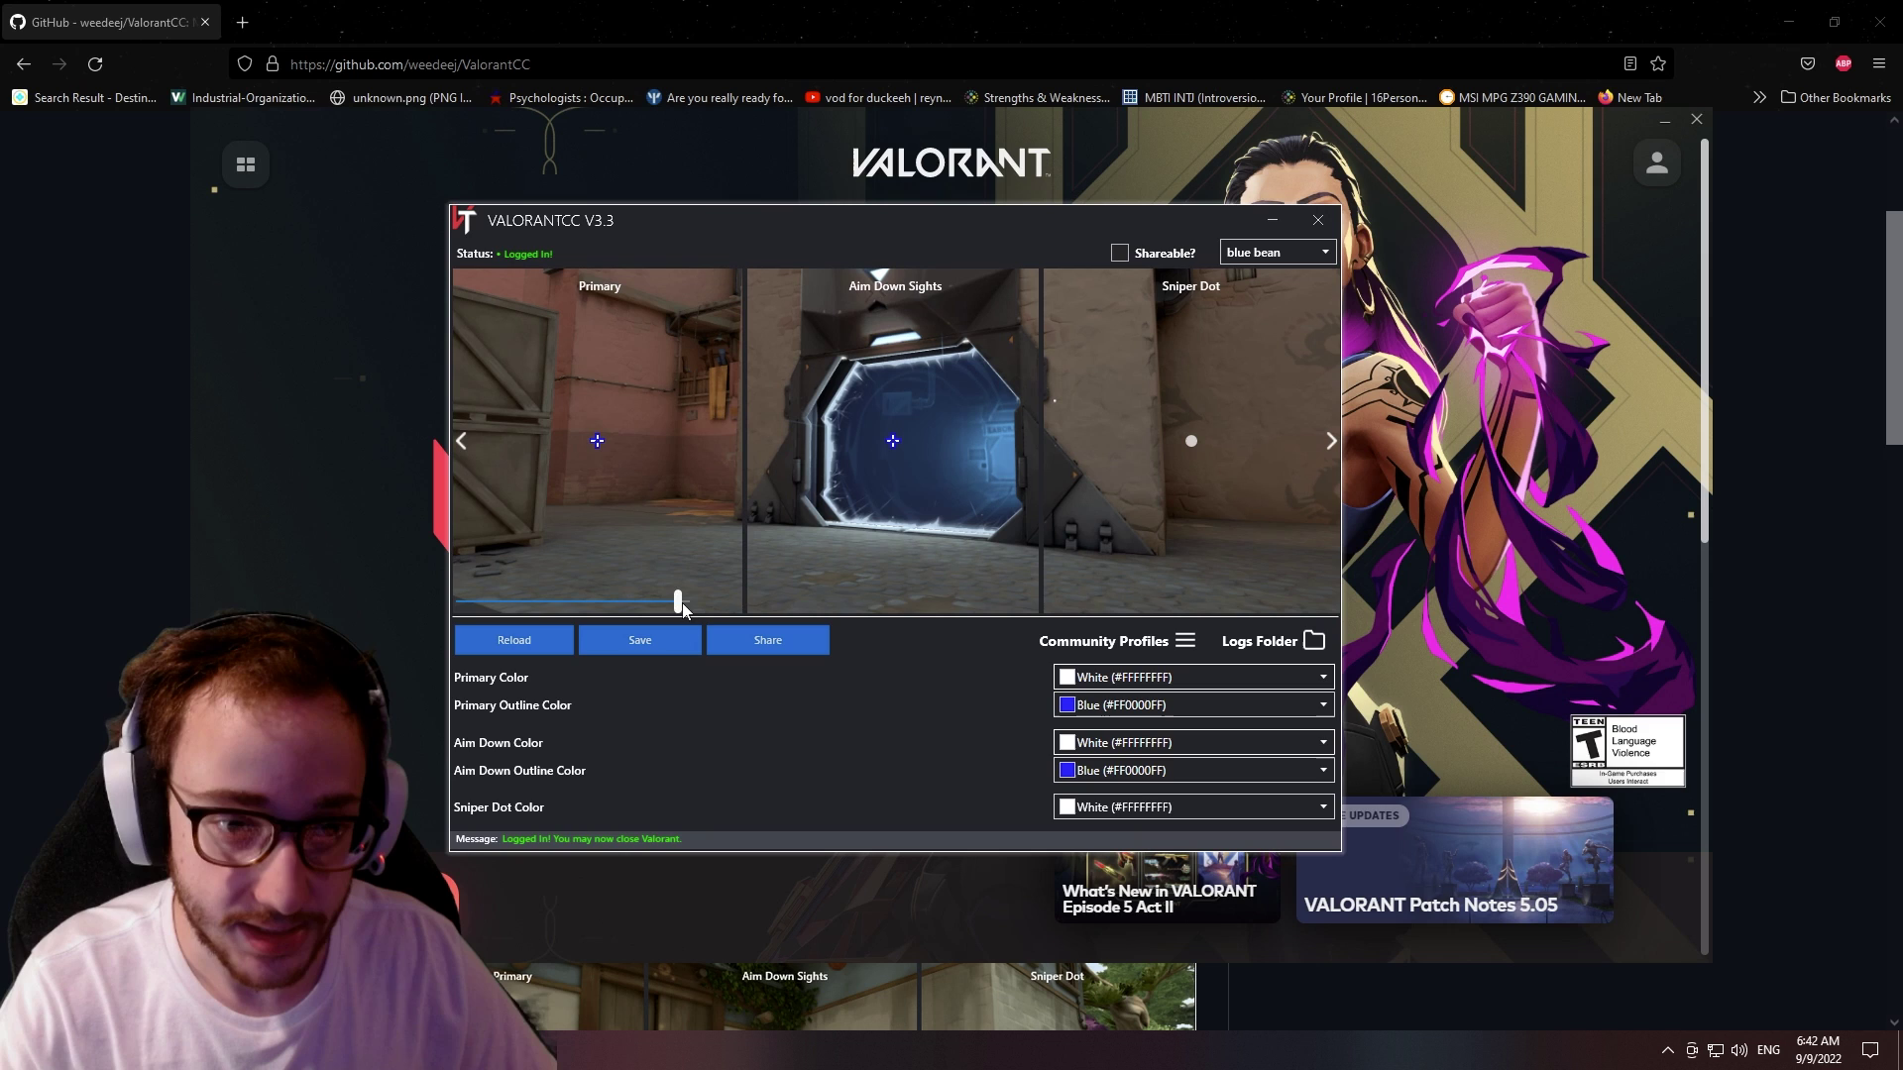
# View the available crosshair profiles and the colour palette for the blue bean profile's primary outline.
pyautogui.click(1274, 252)
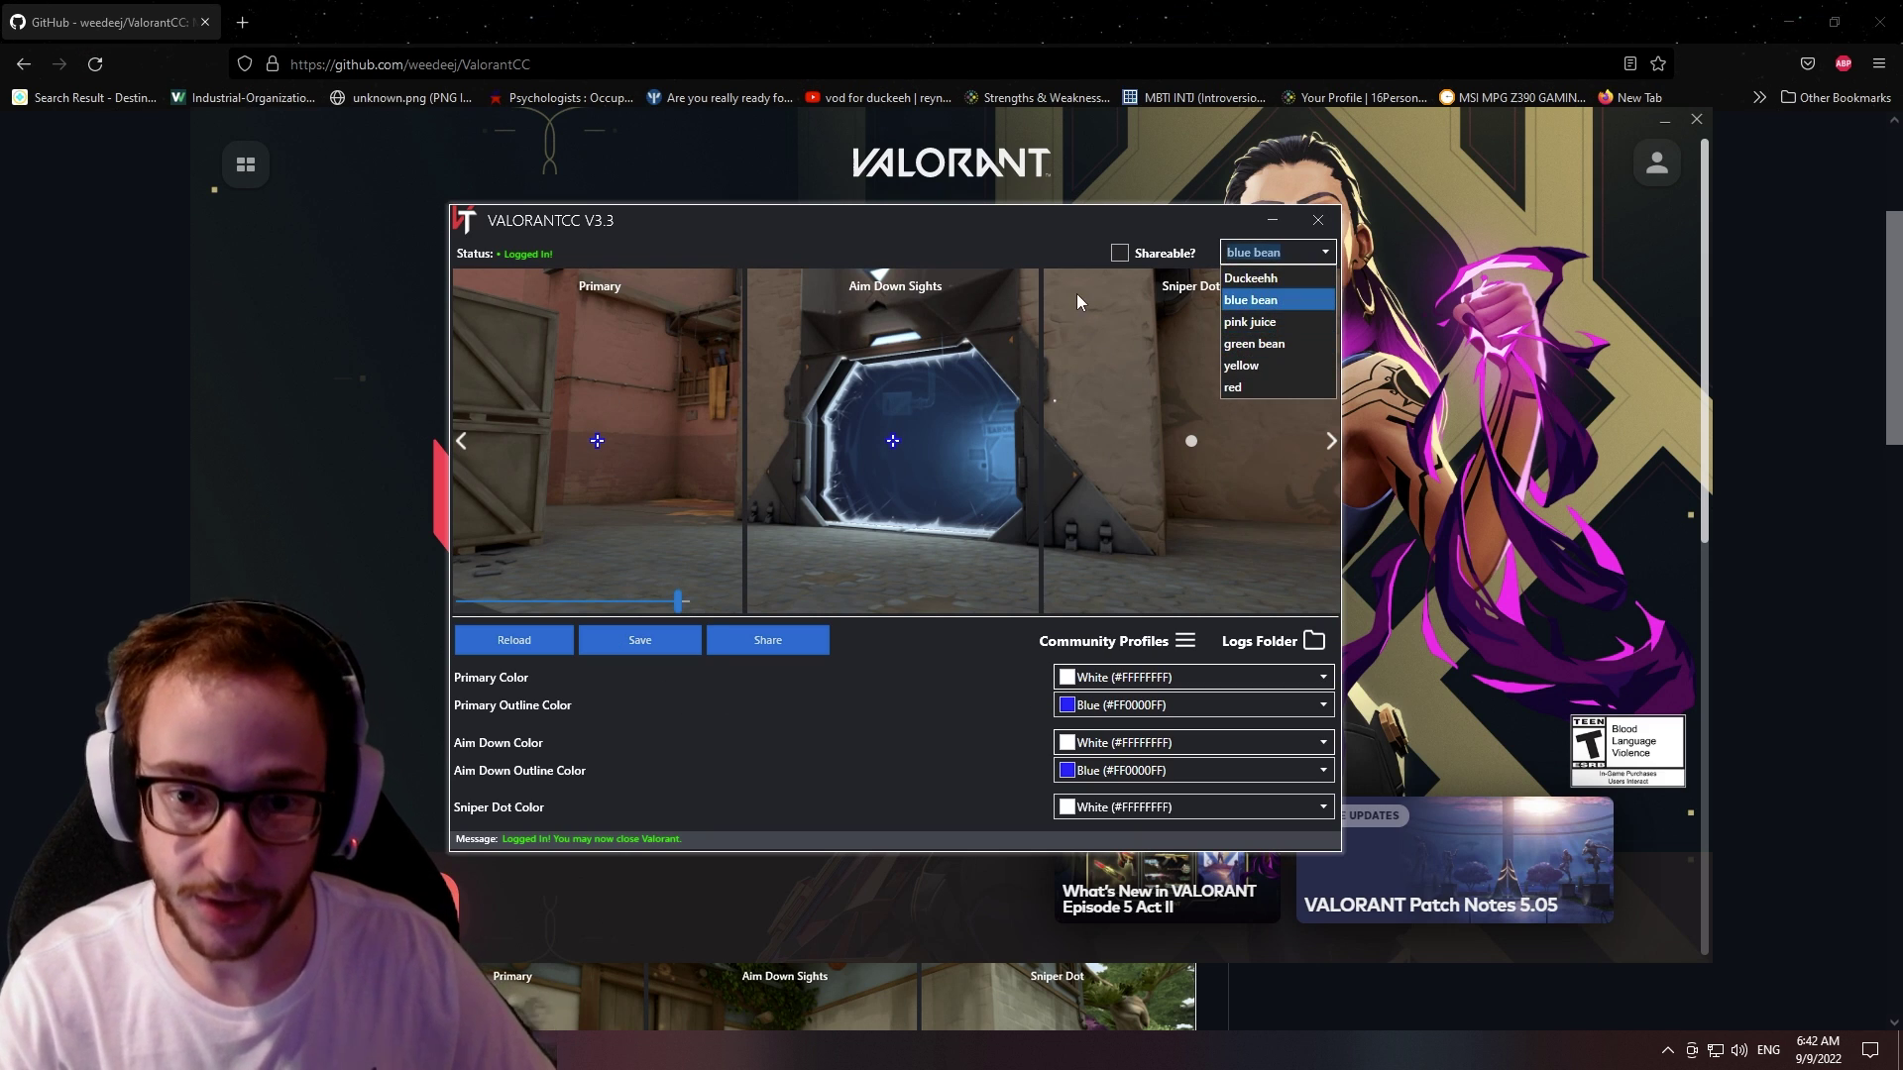
pyautogui.click(928, 355)
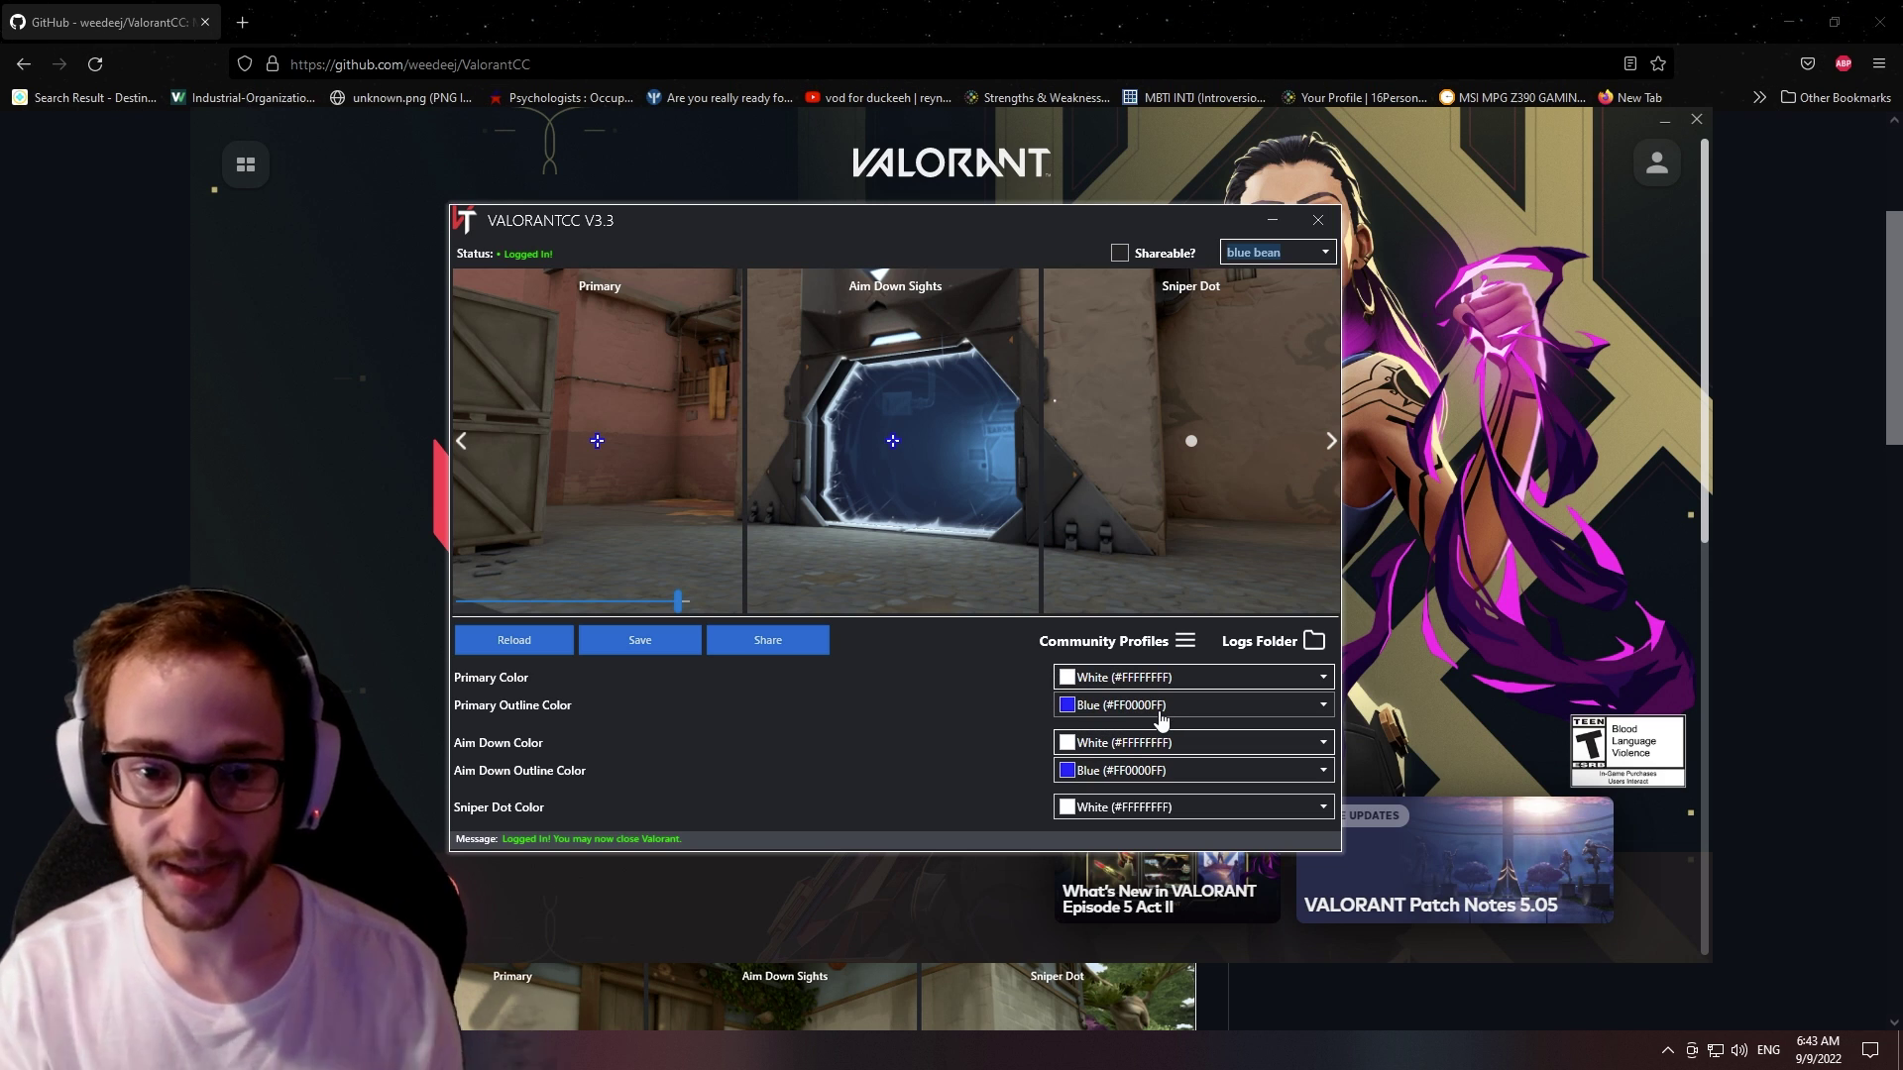
pyautogui.click(1162, 716)
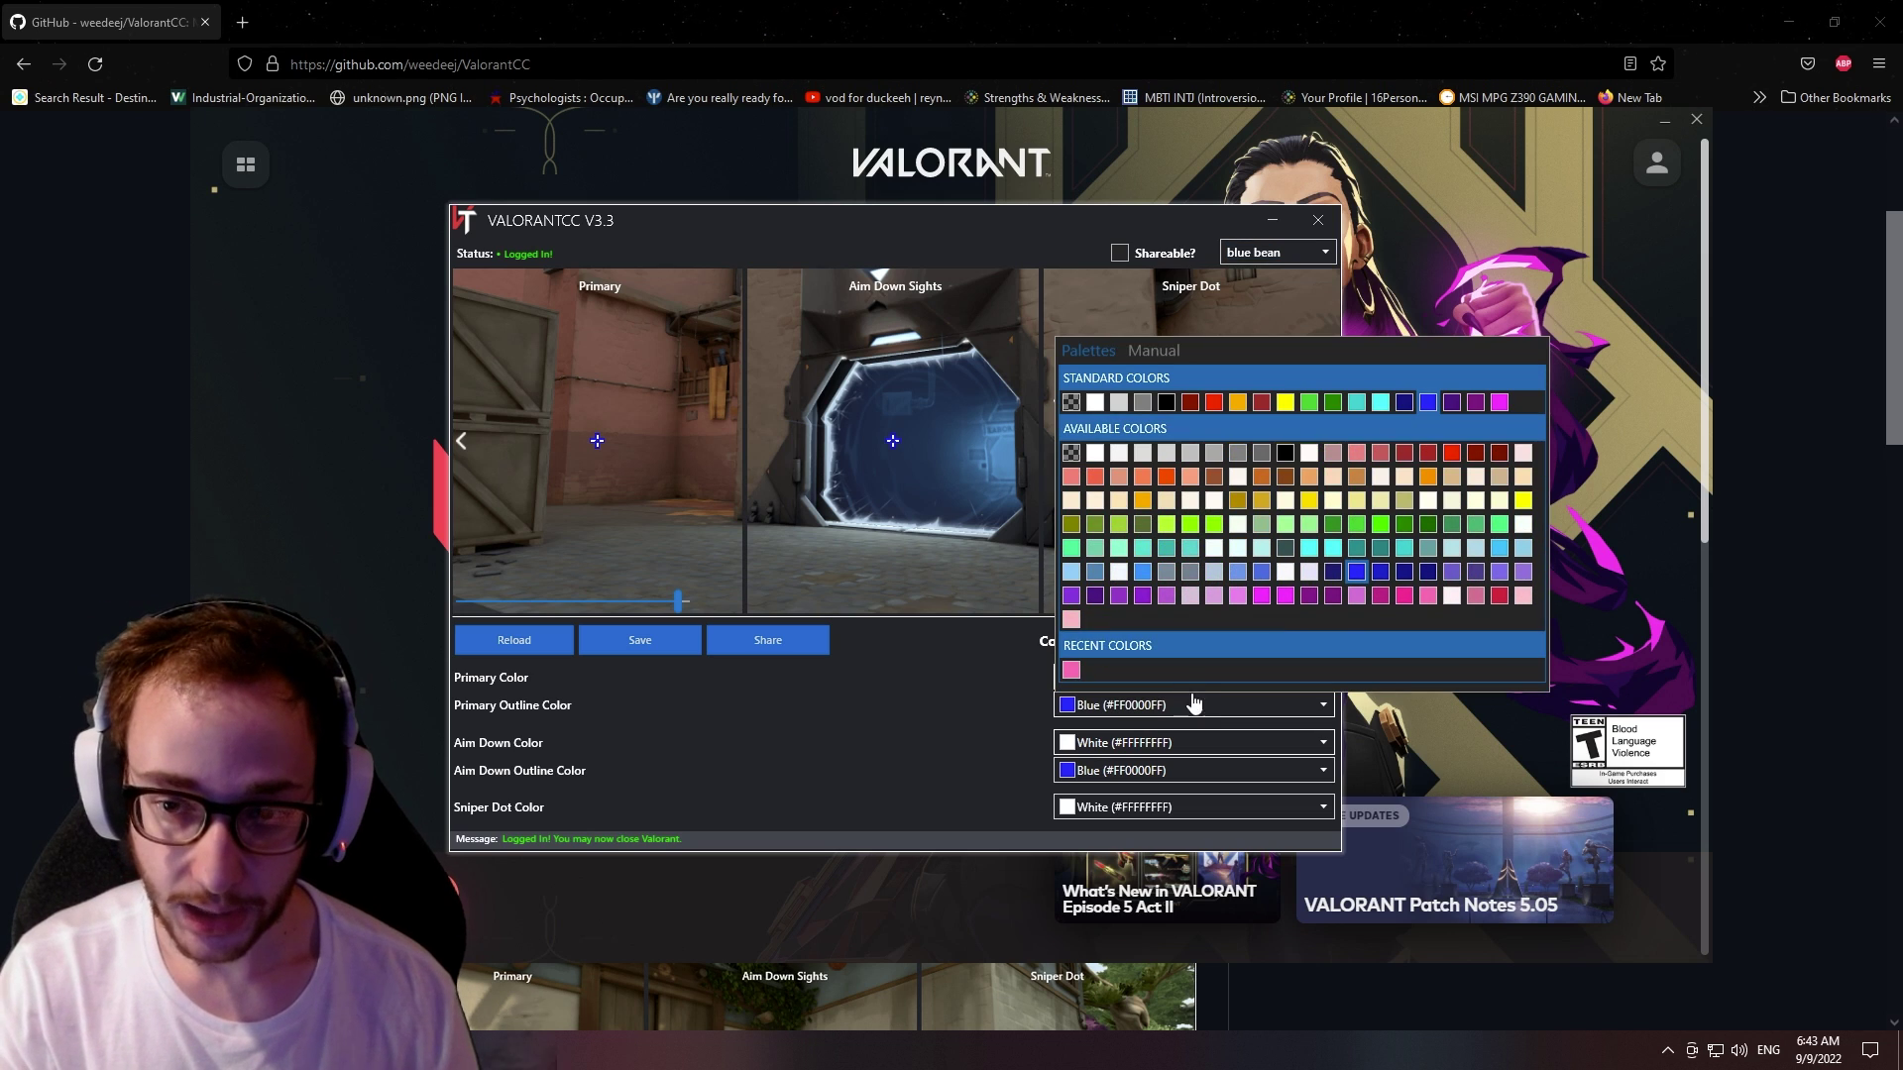
pyautogui.click(1191, 706)
# Preview the yellow, red and pink juice crosshair profiles one after another.
pyautogui.click(1279, 253)
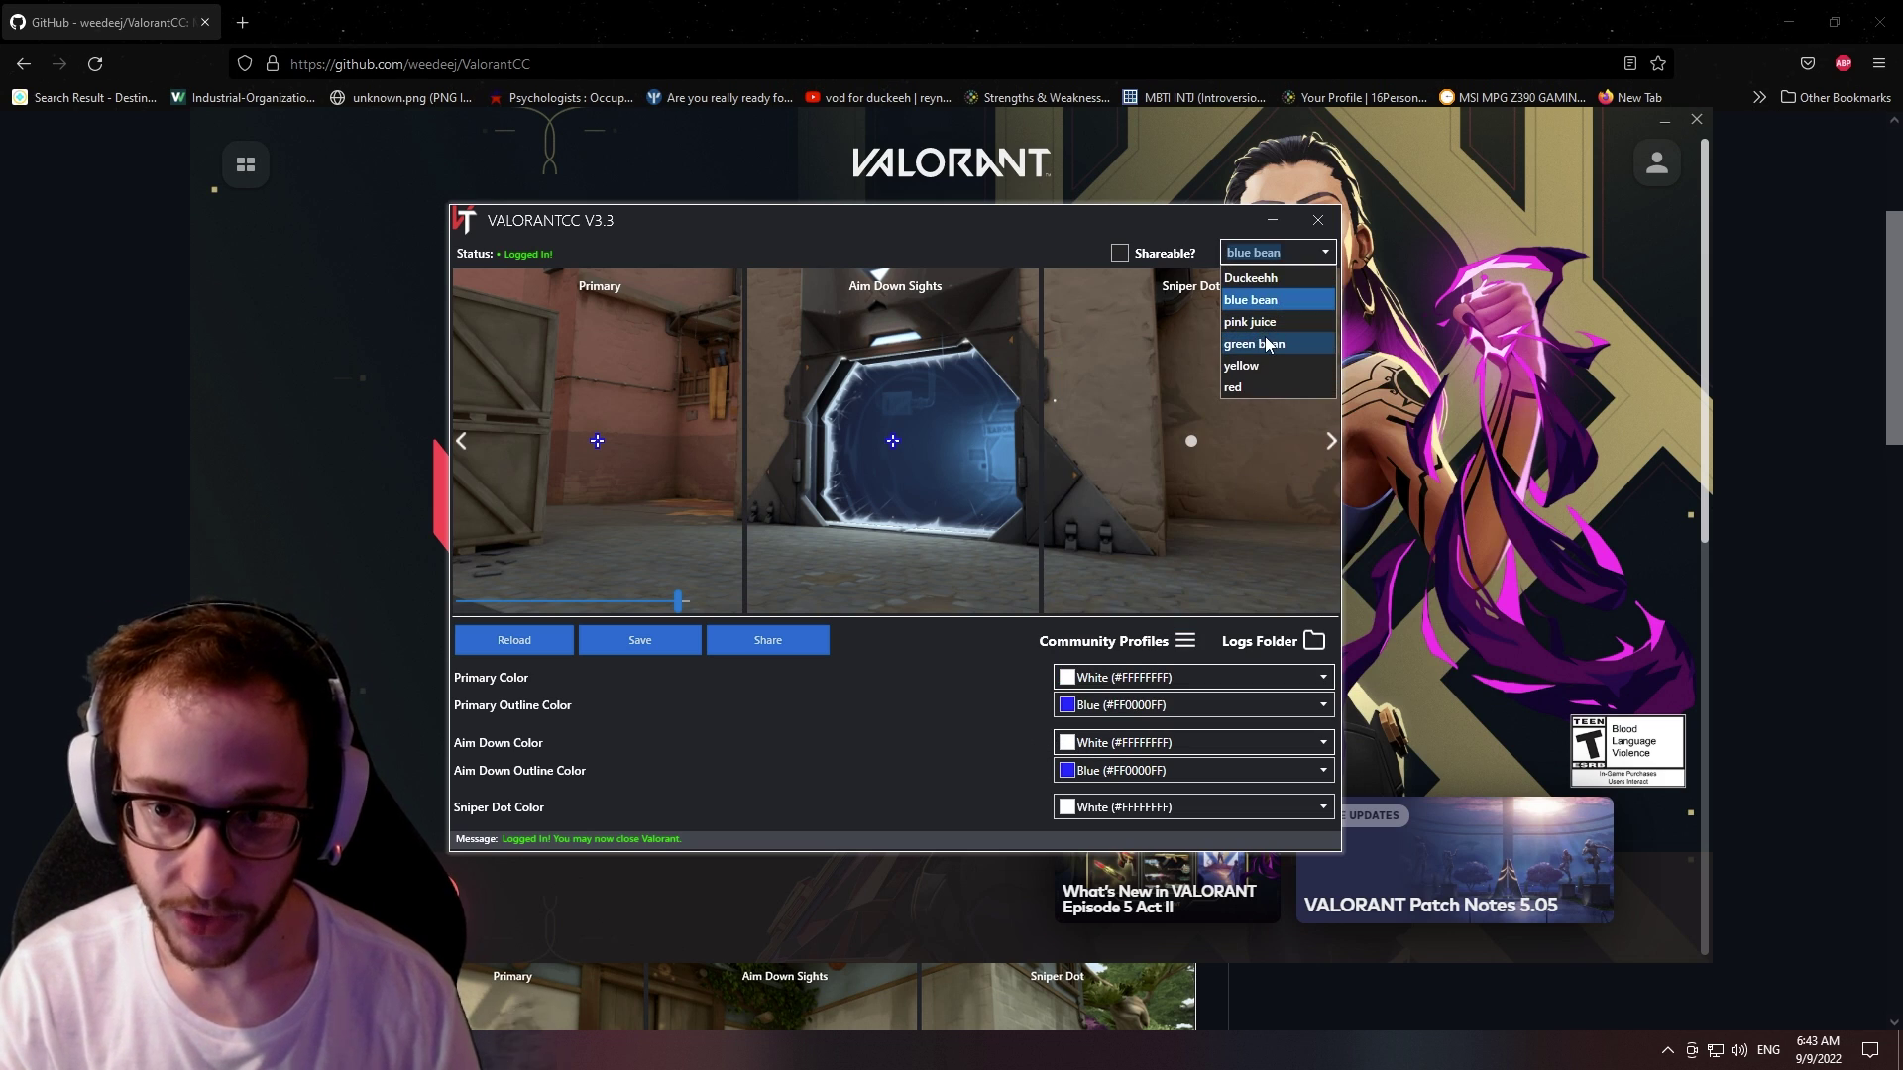
pyautogui.click(1260, 363)
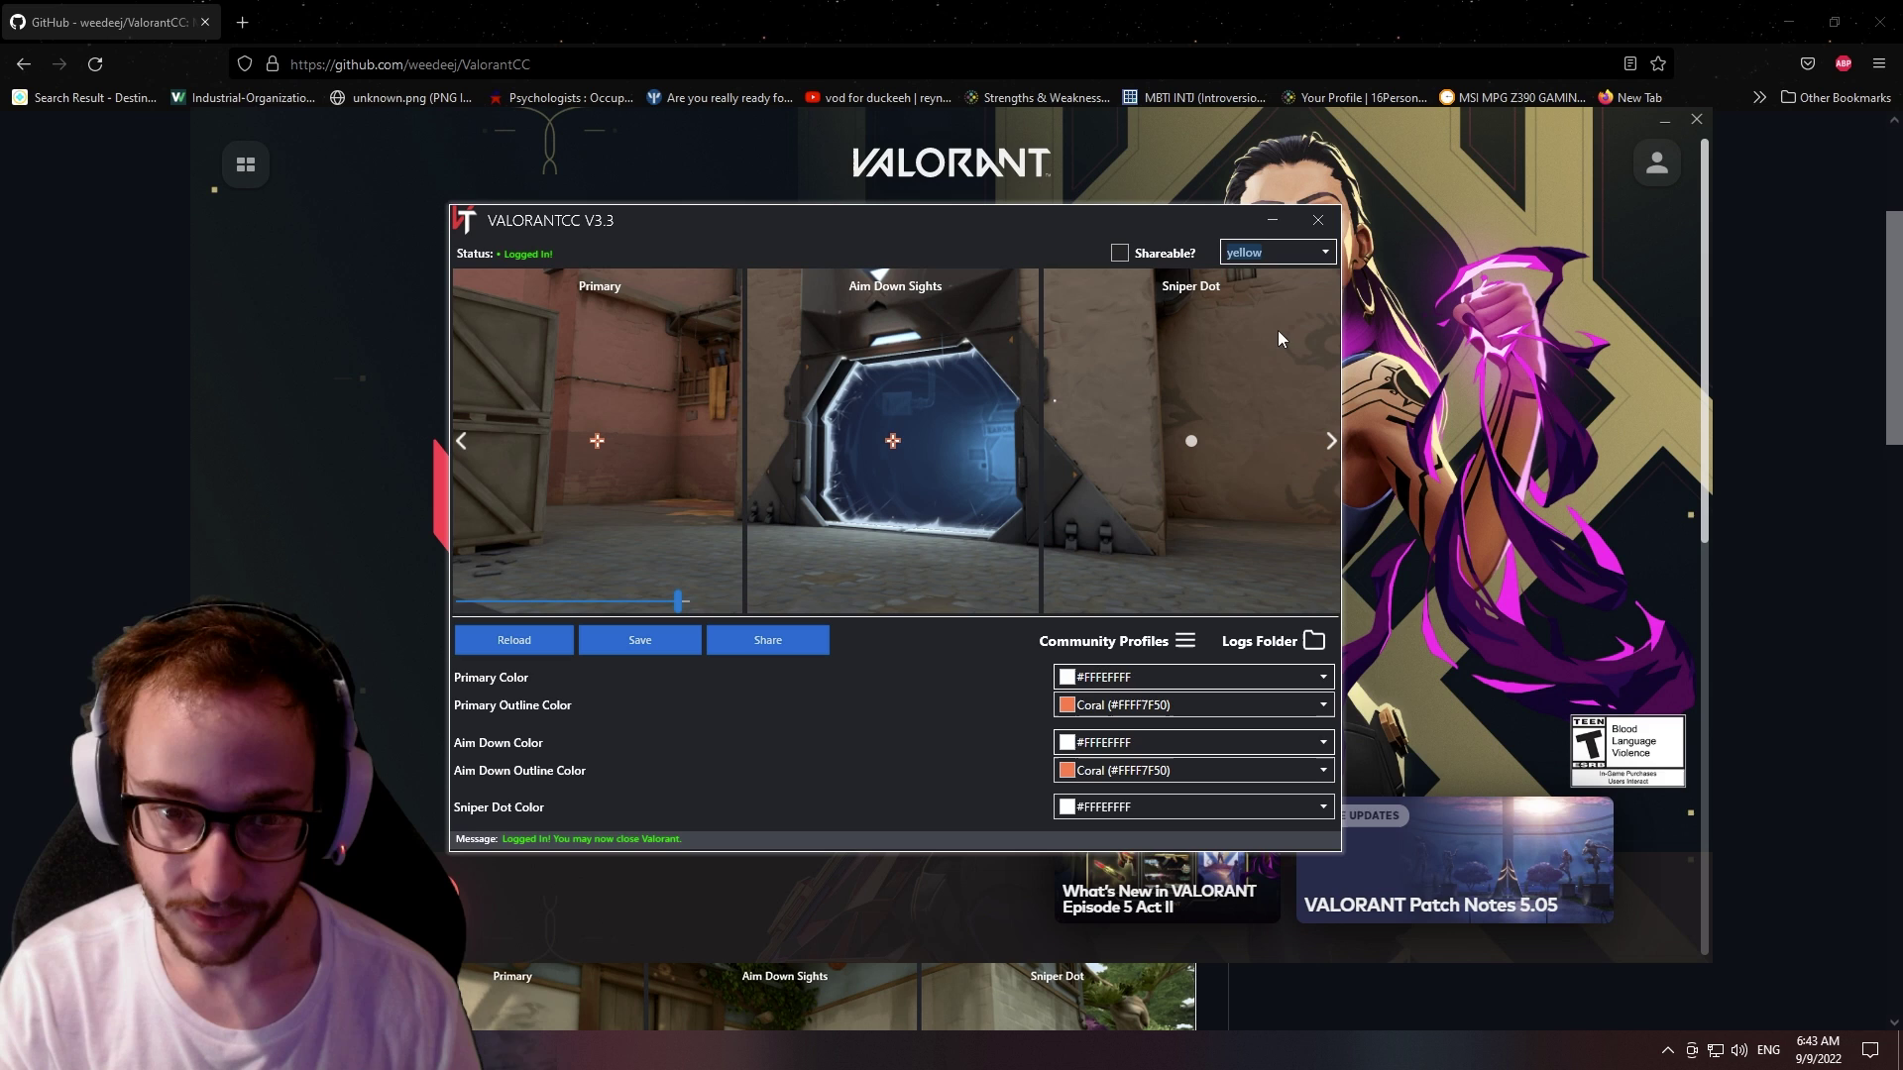
pyautogui.click(1326, 254)
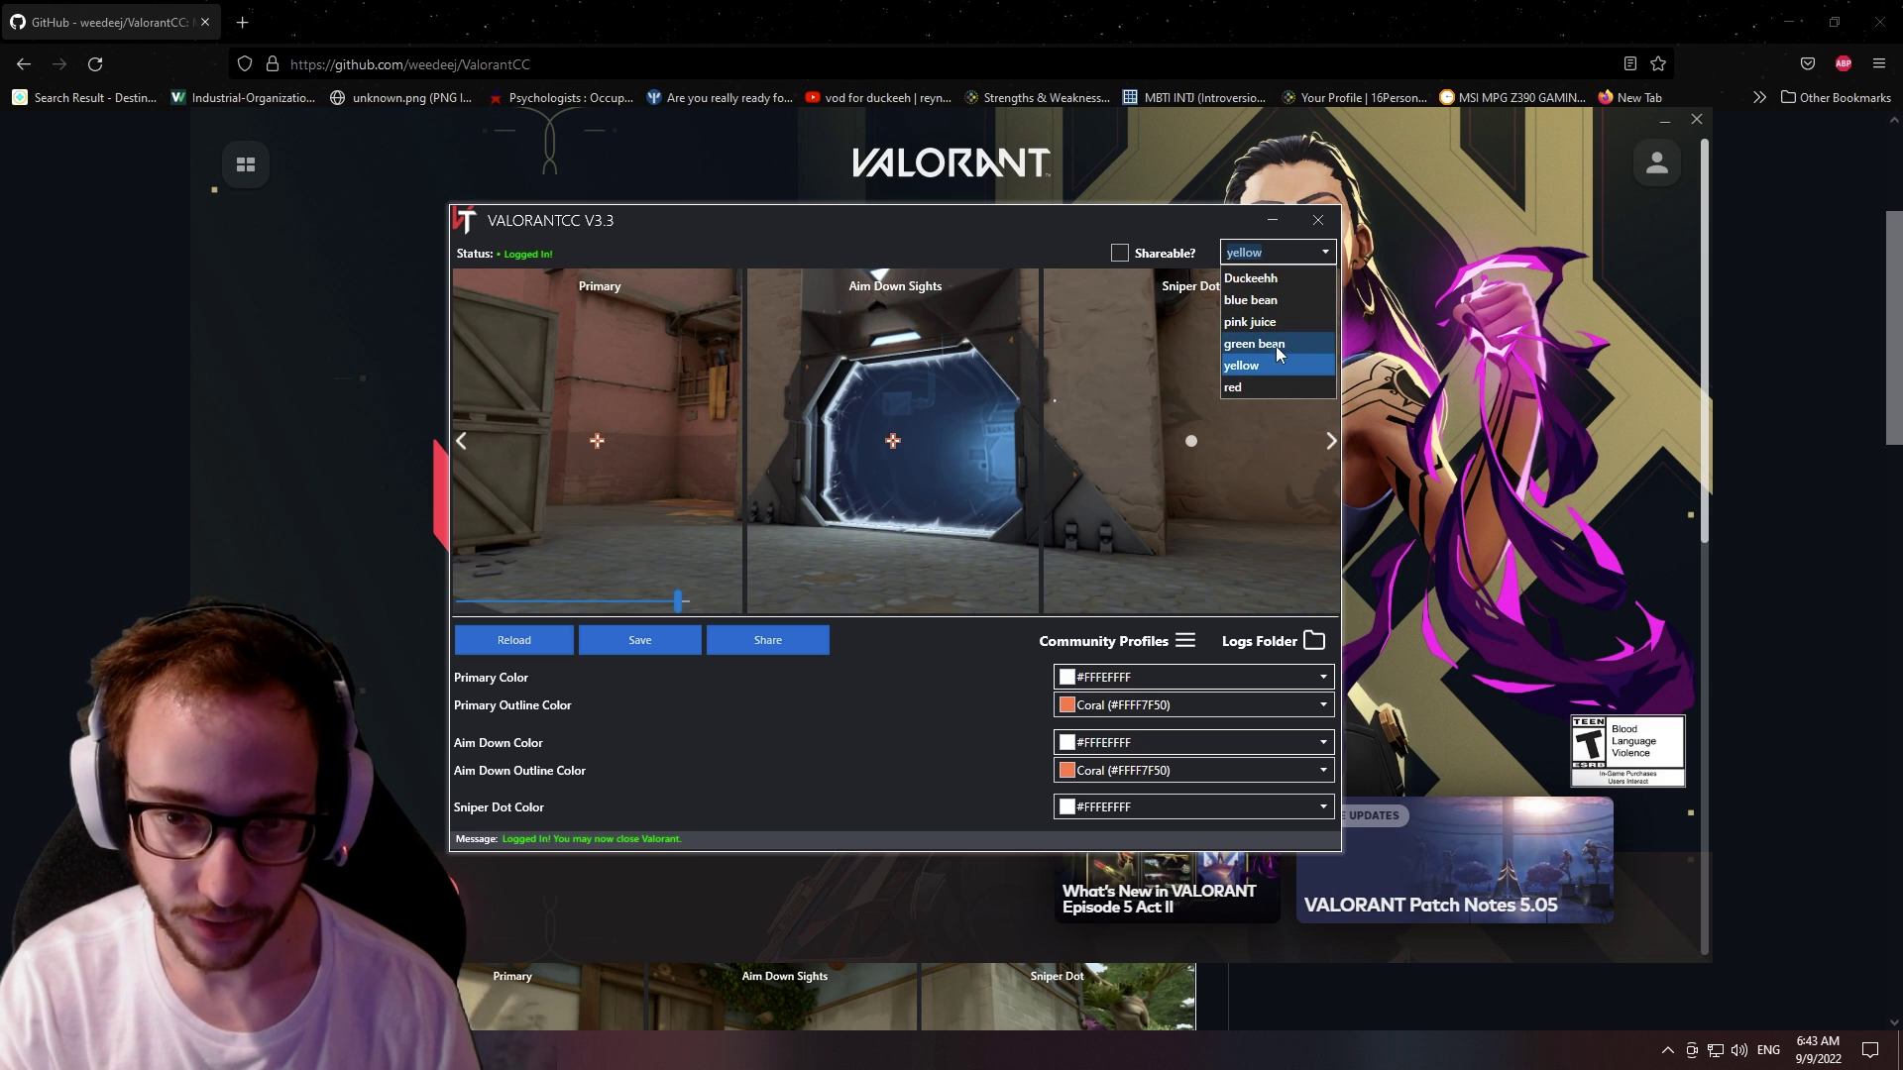
pyautogui.click(1243, 388)
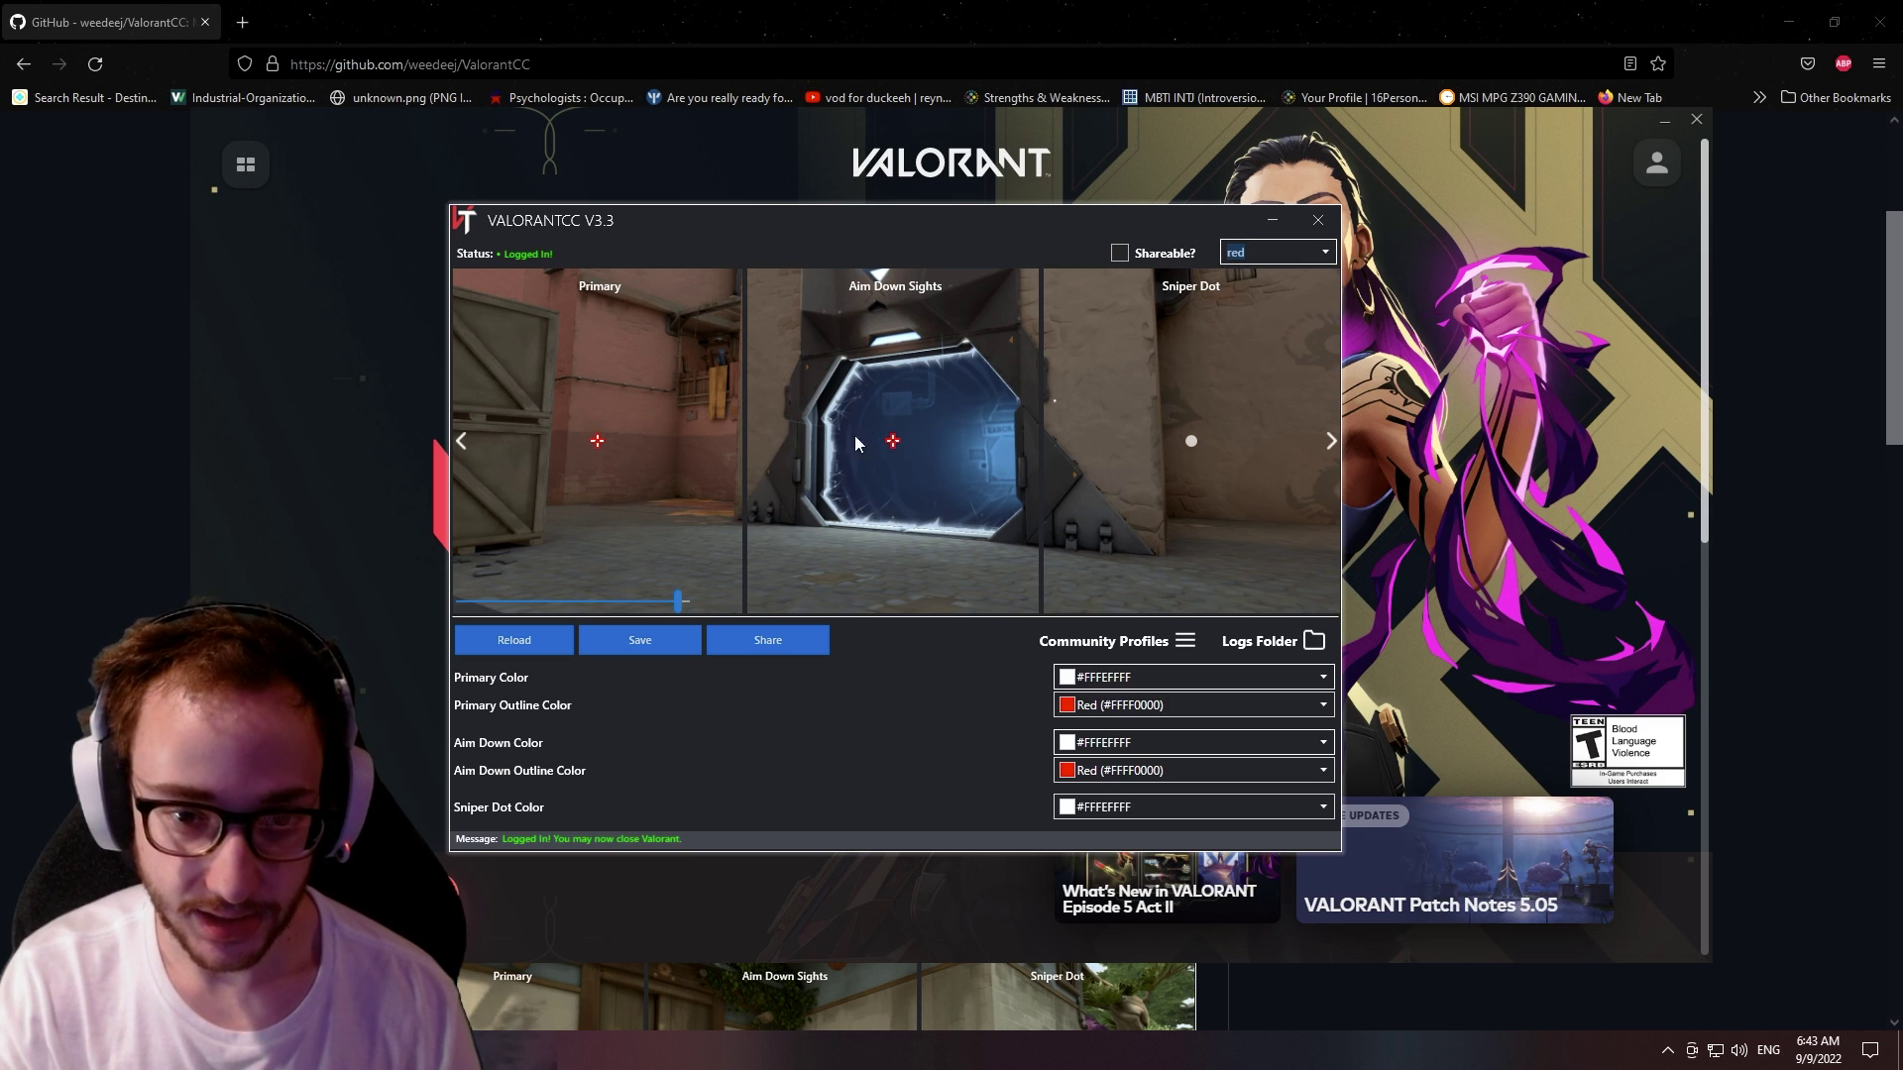
pyautogui.click(1327, 253)
pyautogui.click(1254, 342)
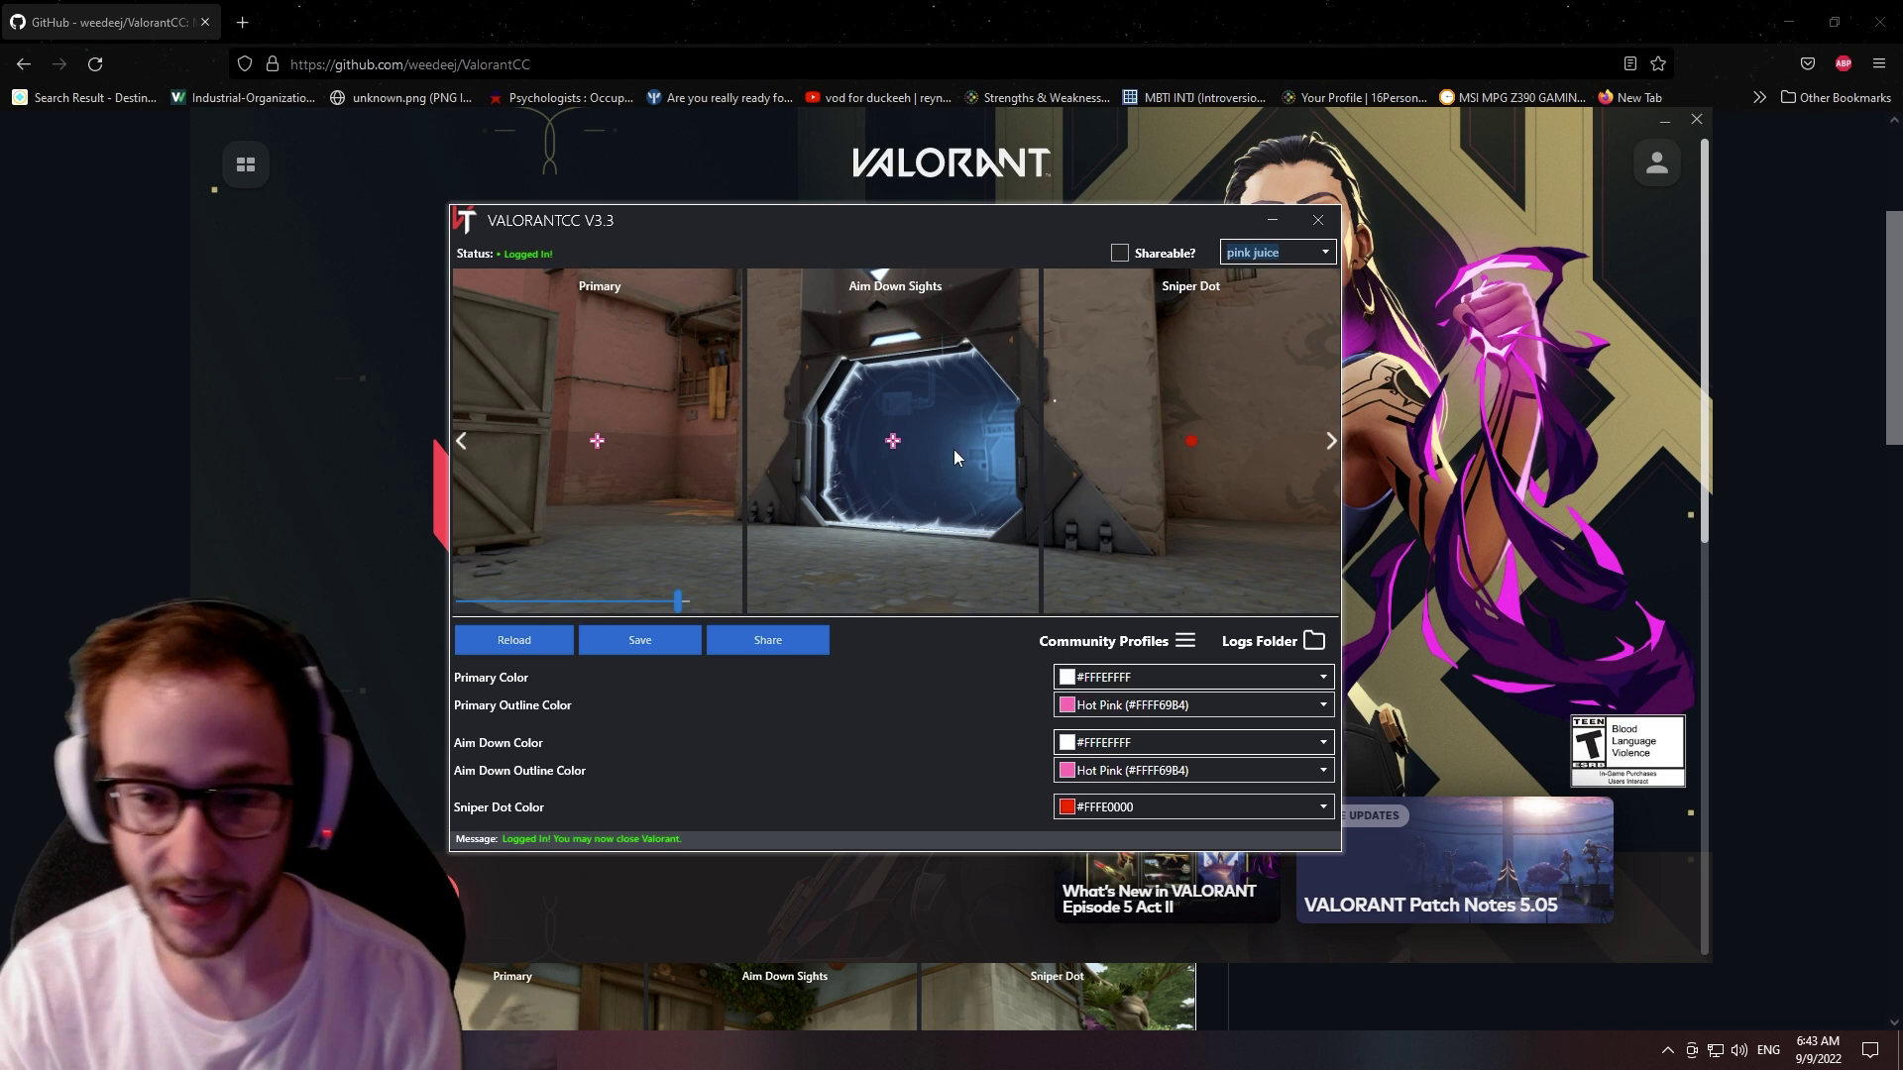
# Load the blue bean profile again and view the palette of colours for its primary outline.
pyautogui.click(1326, 253)
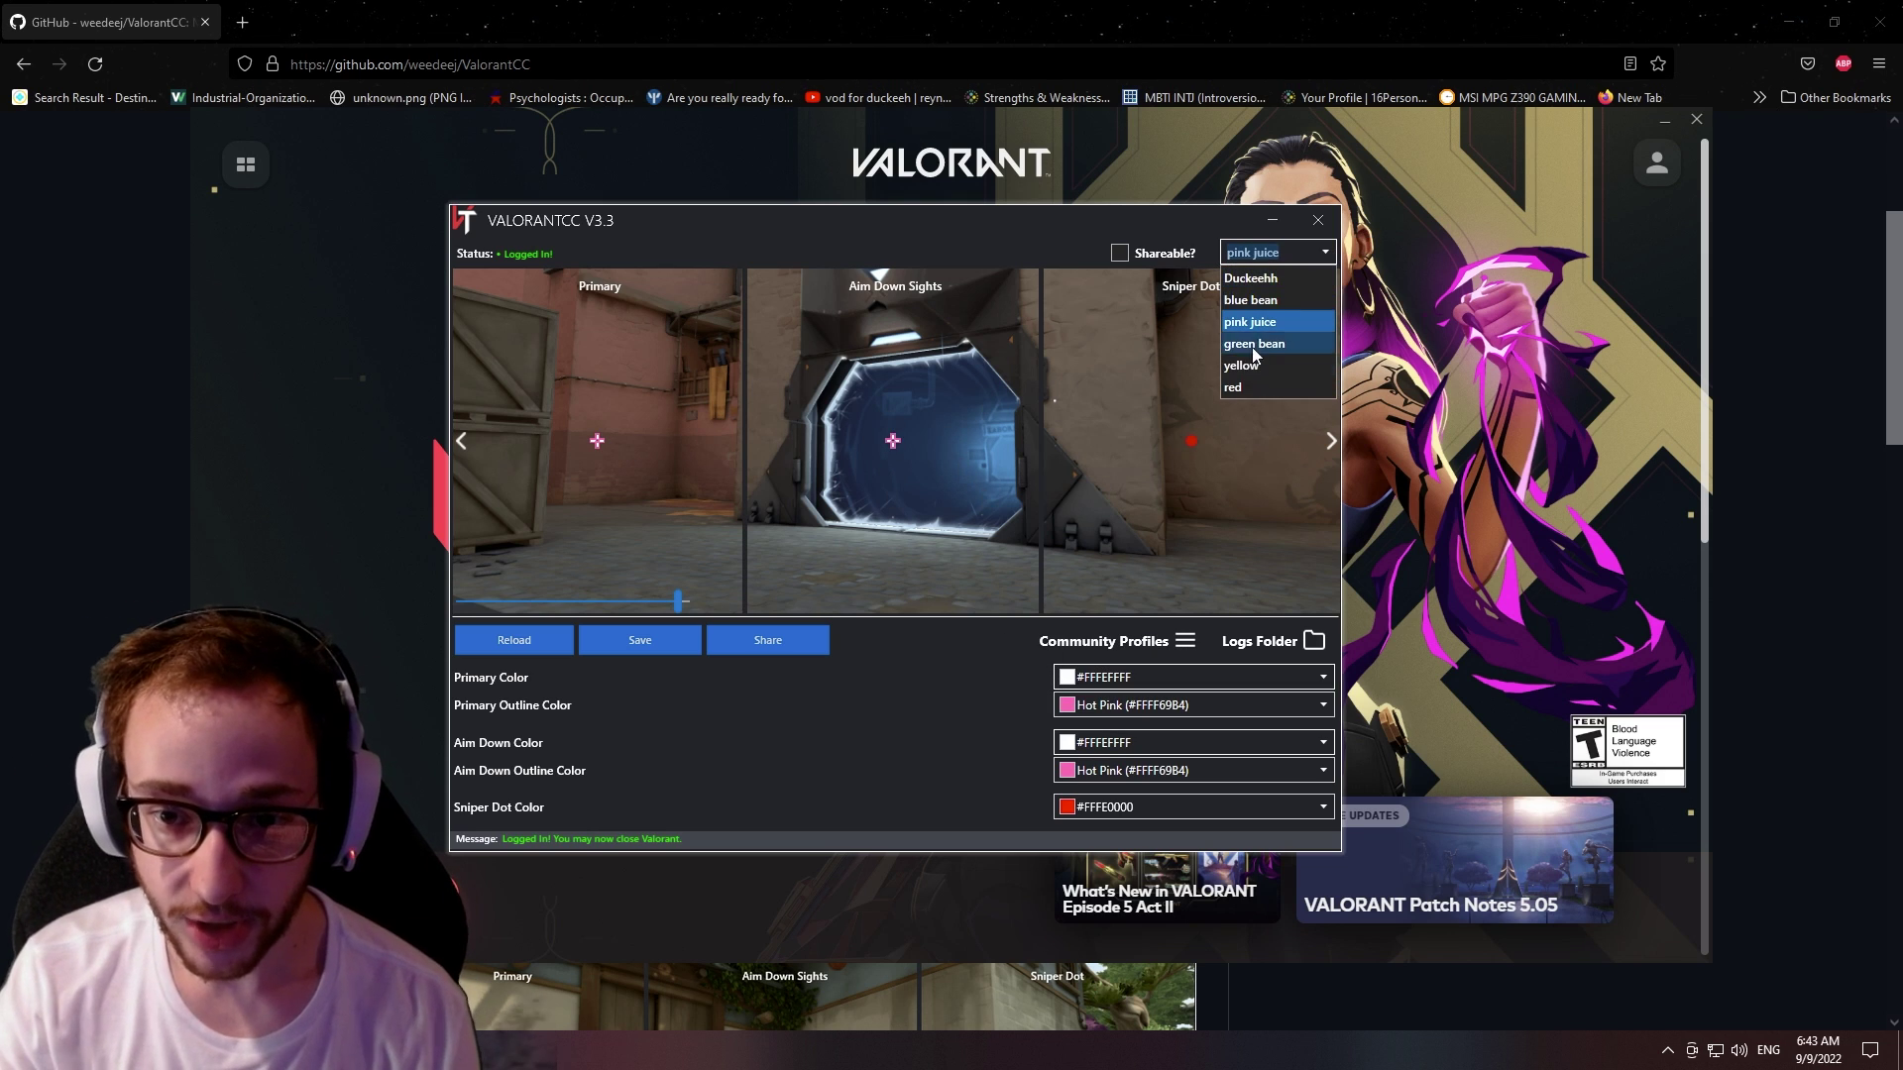
pyautogui.click(1251, 303)
pyautogui.click(1309, 707)
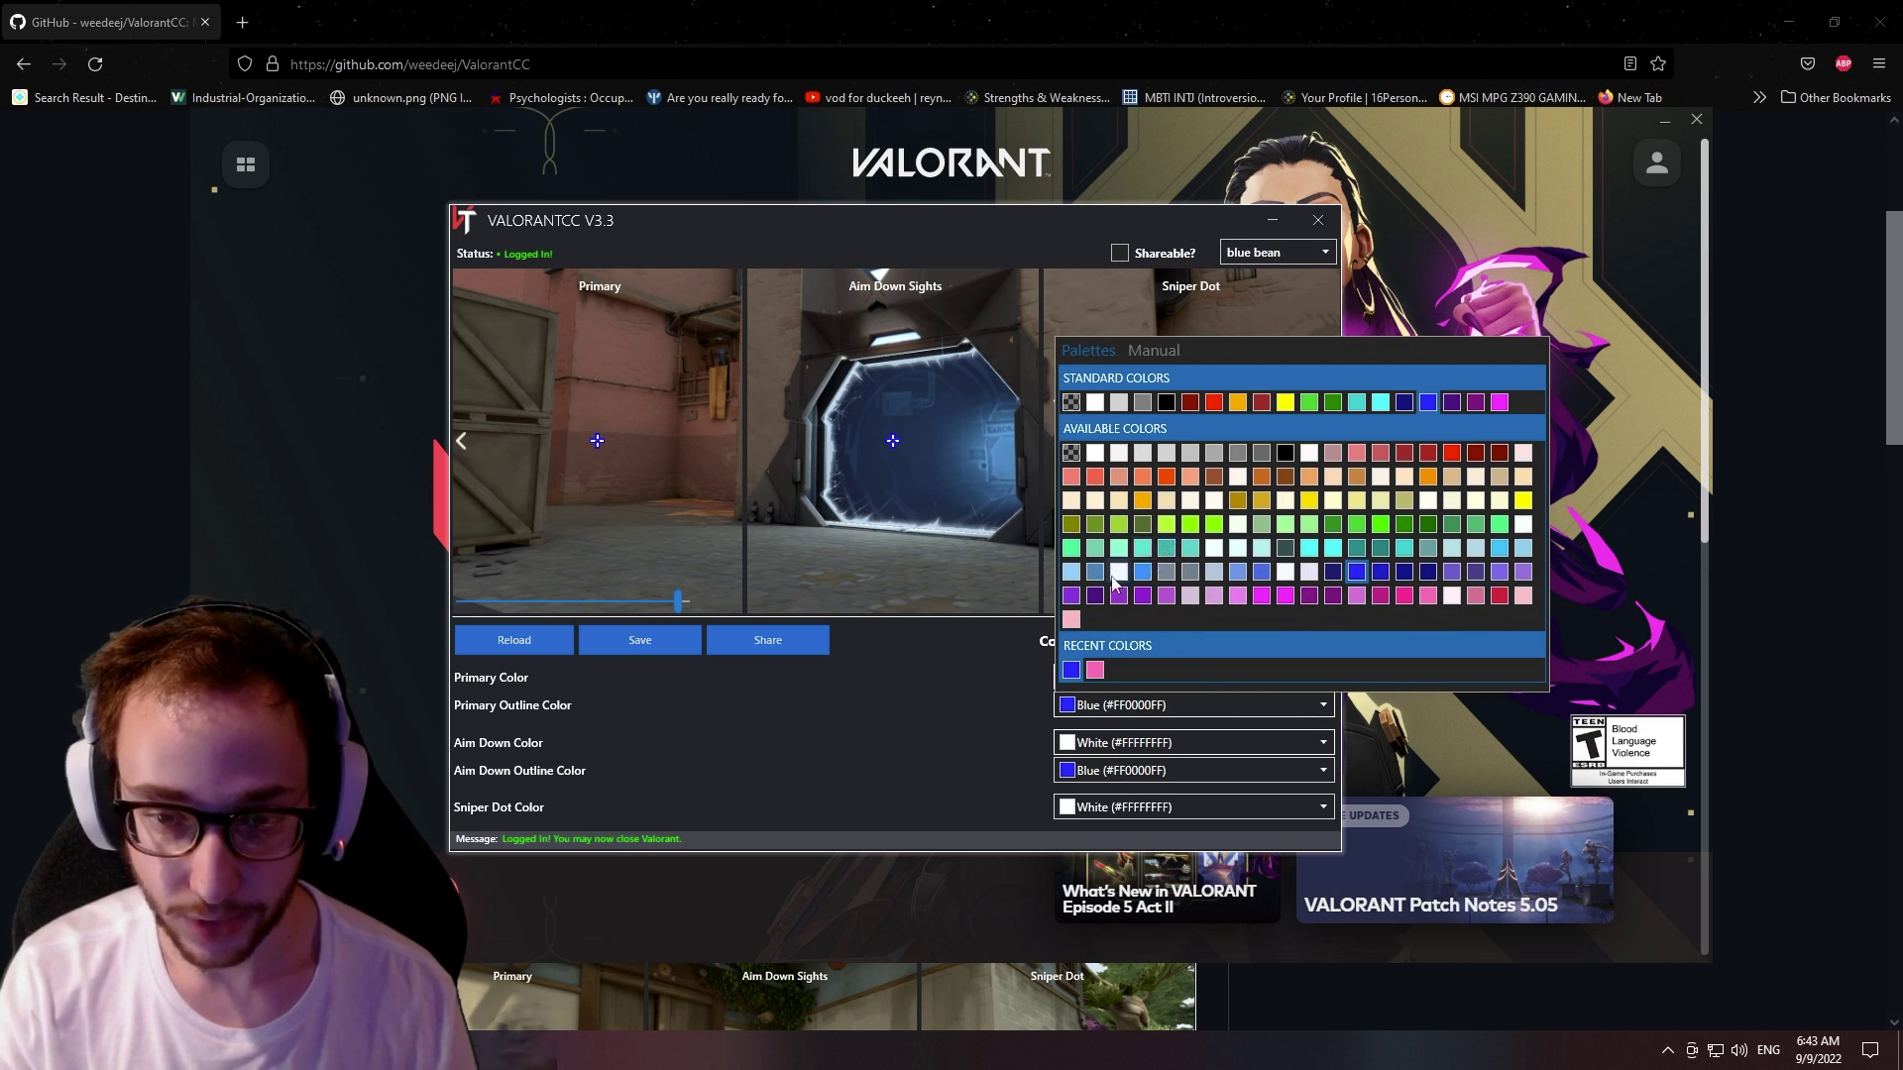
pyautogui.click(995, 660)
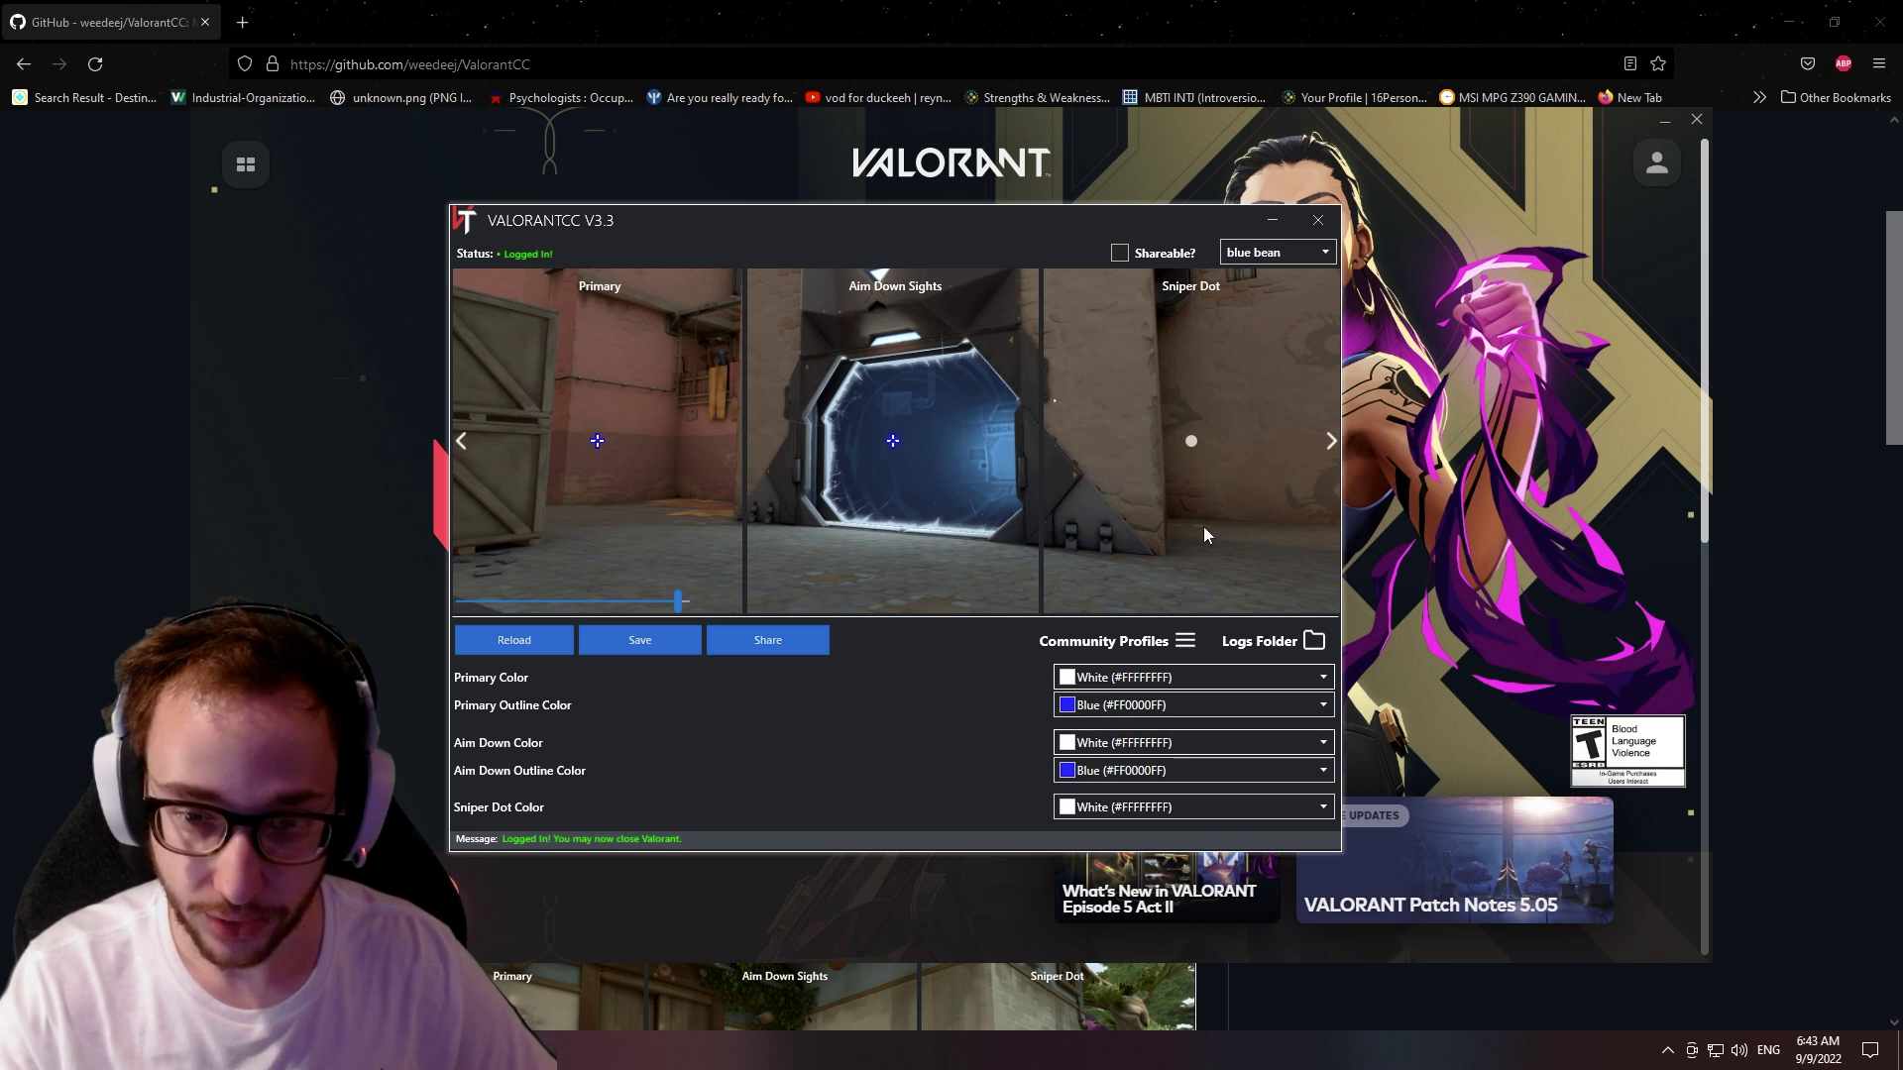
# Load the red crosshair profile and start VALORANT from the Riot client.
pyautogui.click(1324, 254)
pyautogui.click(1253, 382)
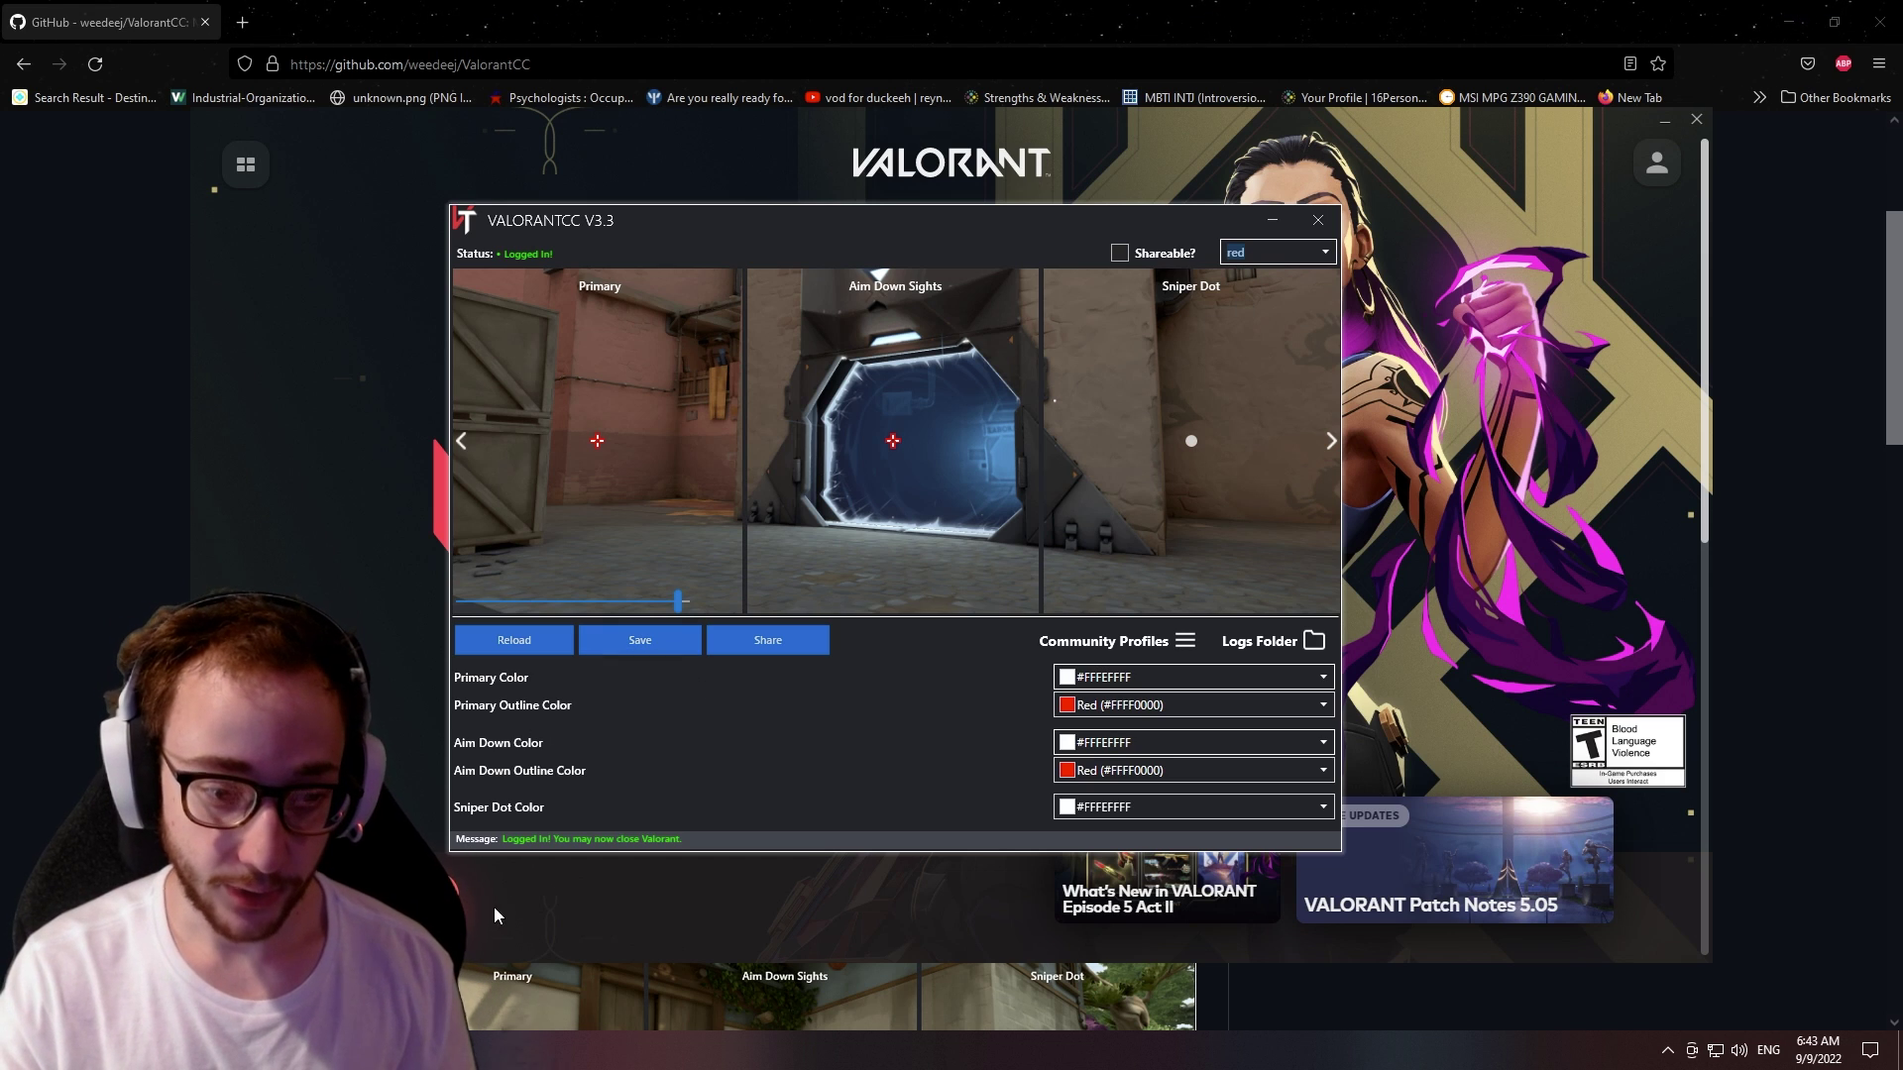
pyautogui.click(466, 920)
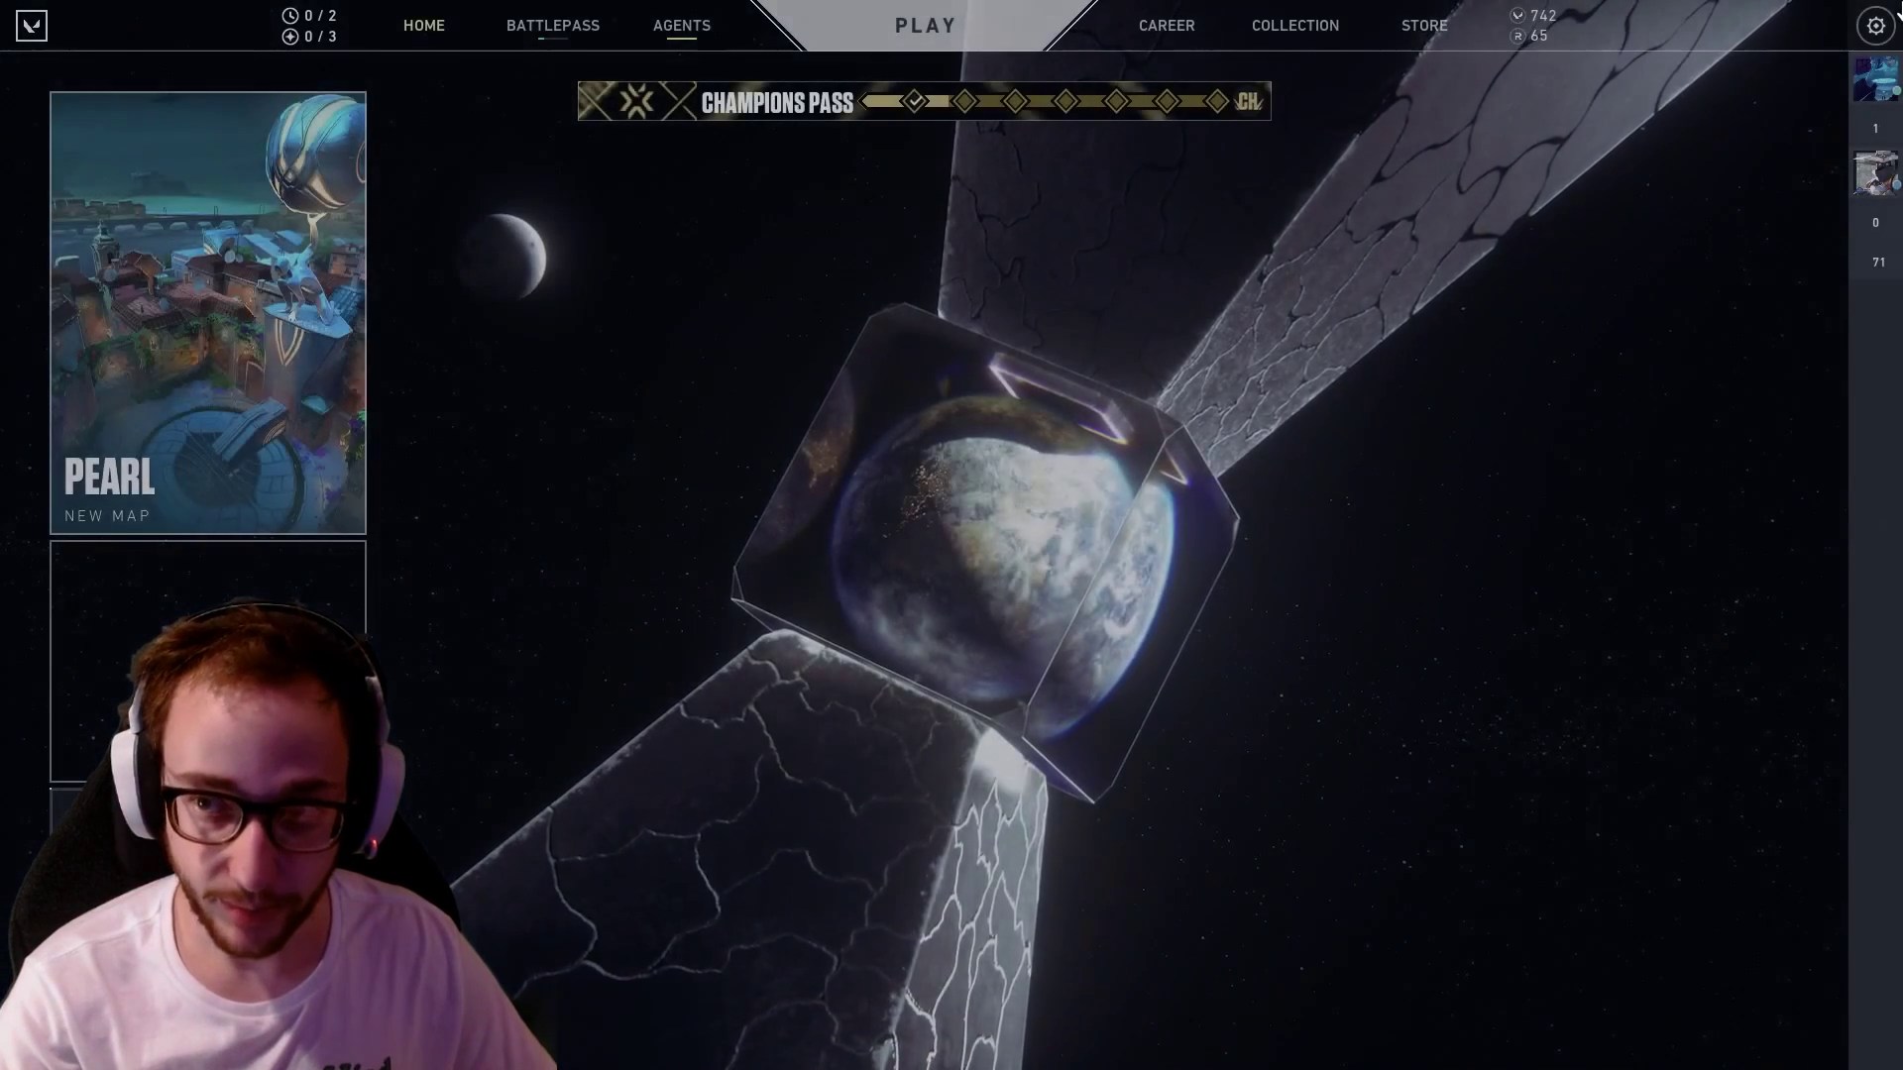
# Open the crosshair settings in the VALORANT game.
pyautogui.press('Escape')
pyautogui.click(1024, 412)
pyautogui.click(951, 24)
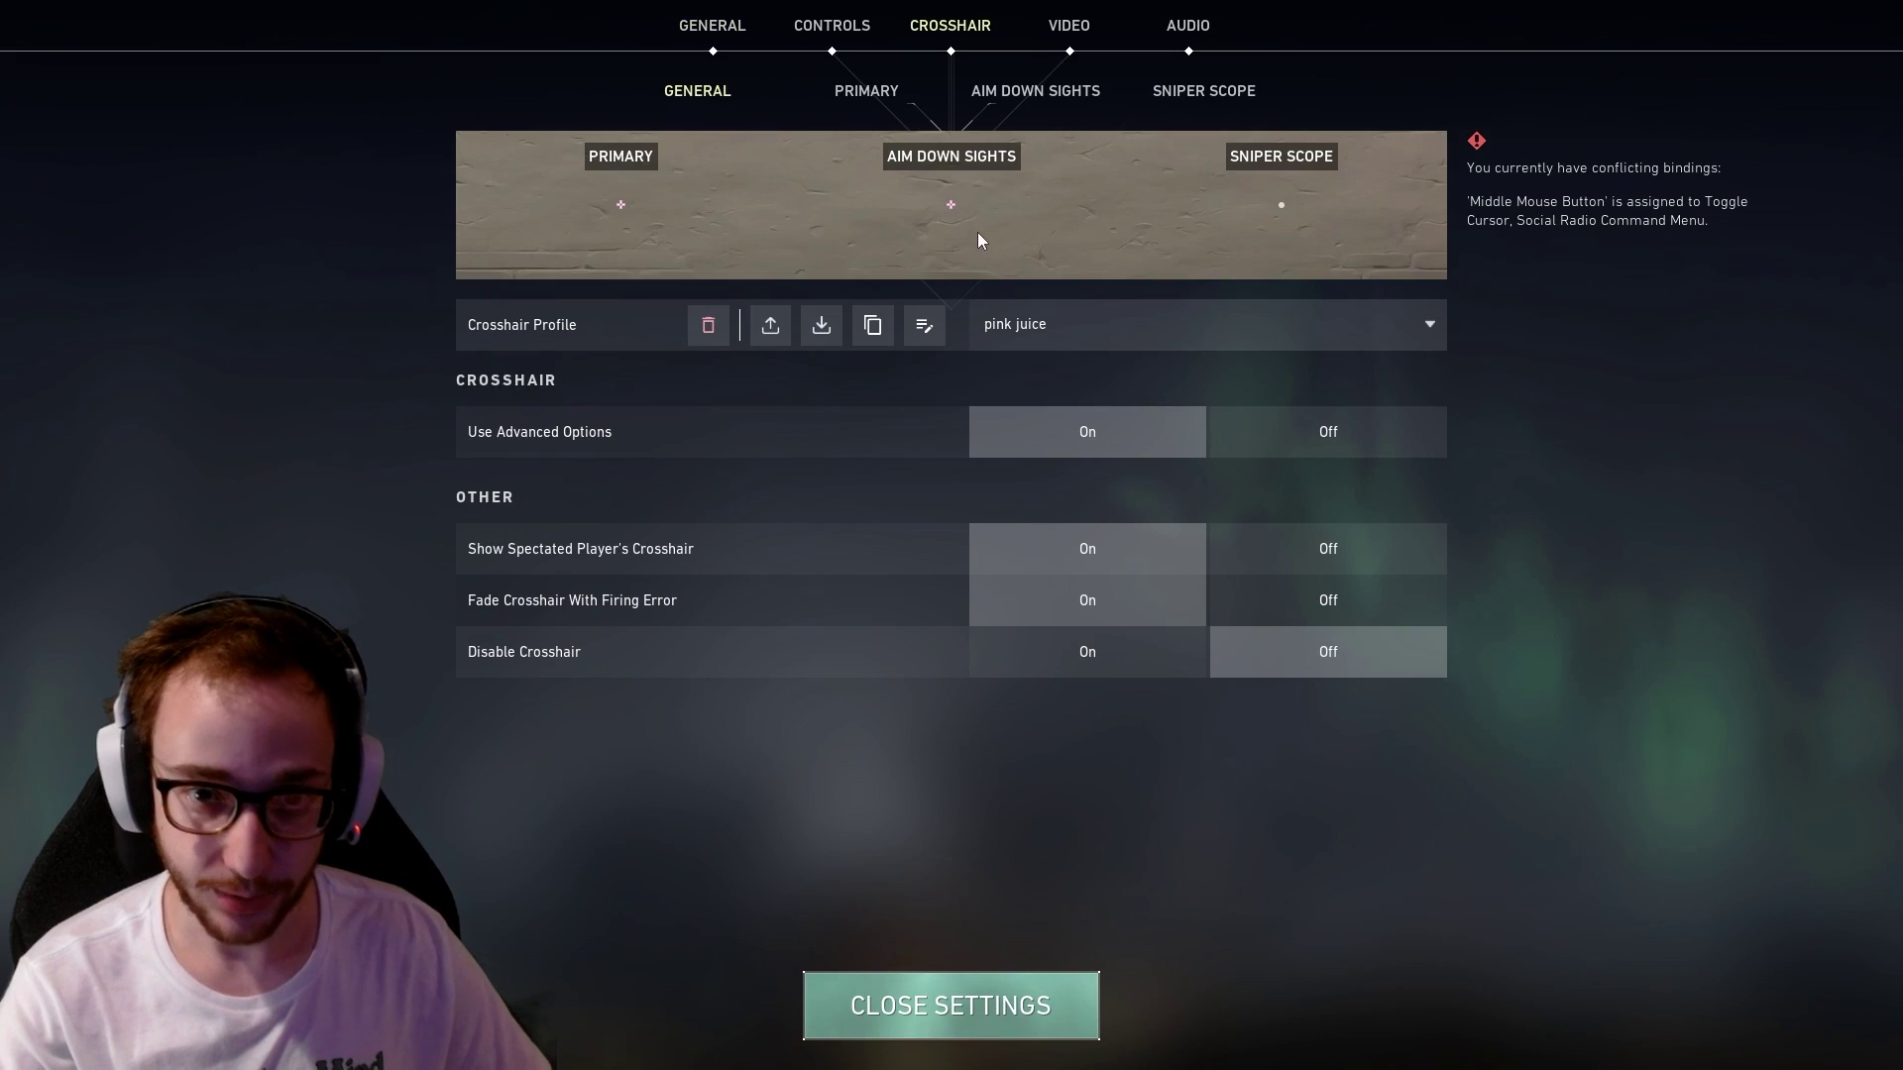
# Cycle the in-game crosshair profile through blue bean, red, yellow and green bean, ending on blue bean.
pyautogui.click(1049, 327)
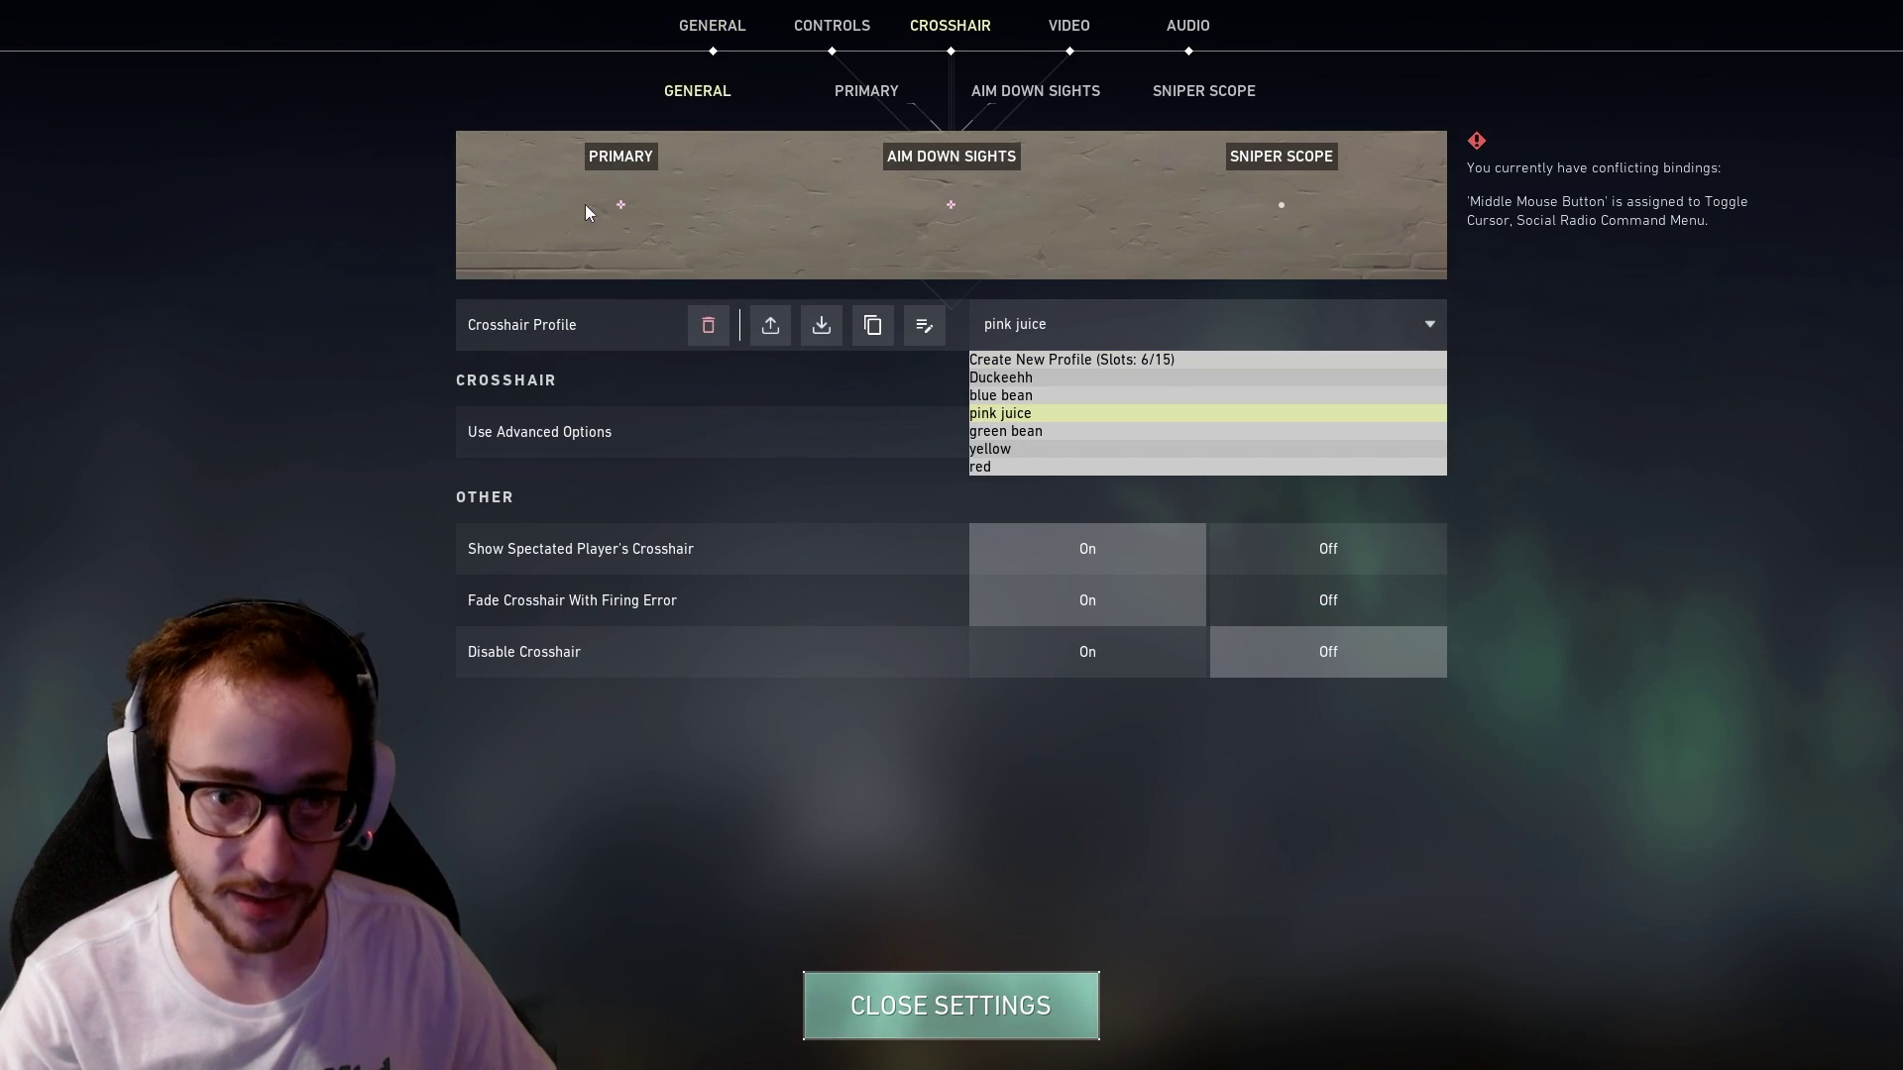
pyautogui.click(1011, 395)
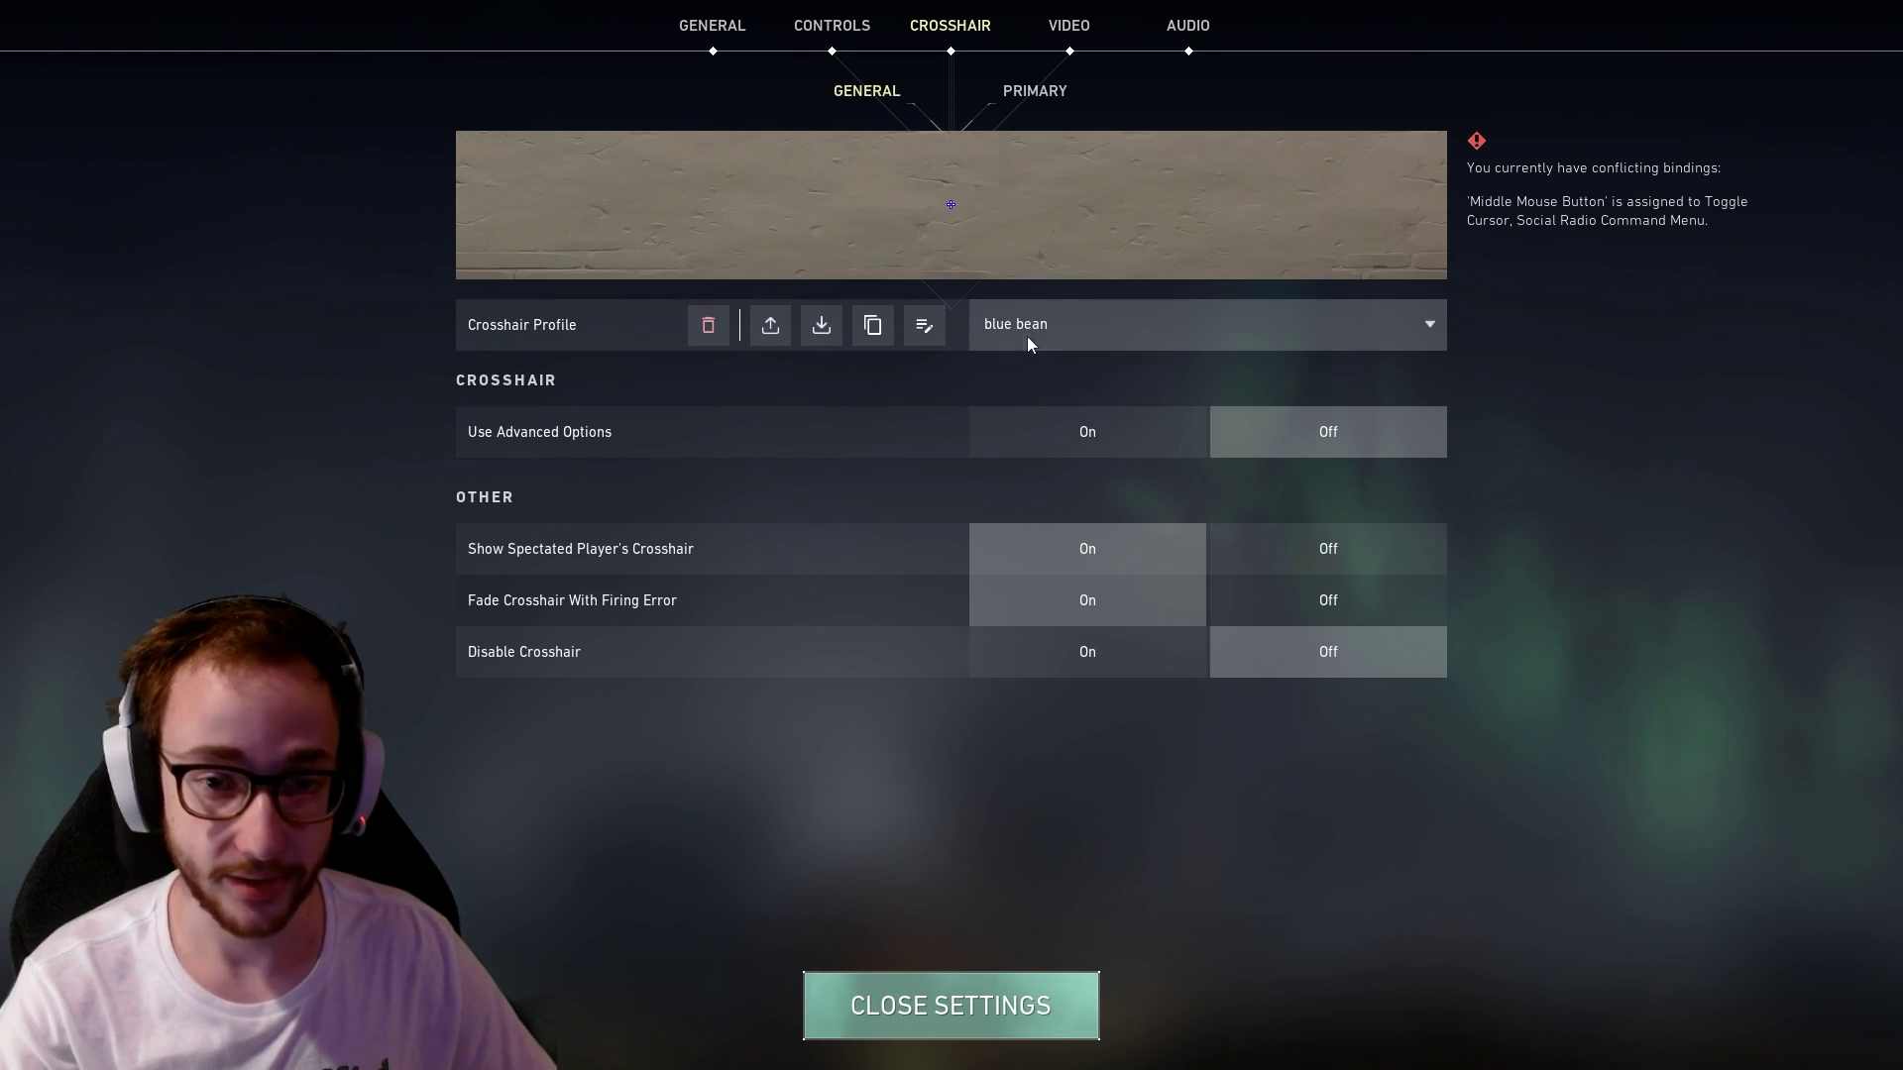
pyautogui.click(1072, 310)
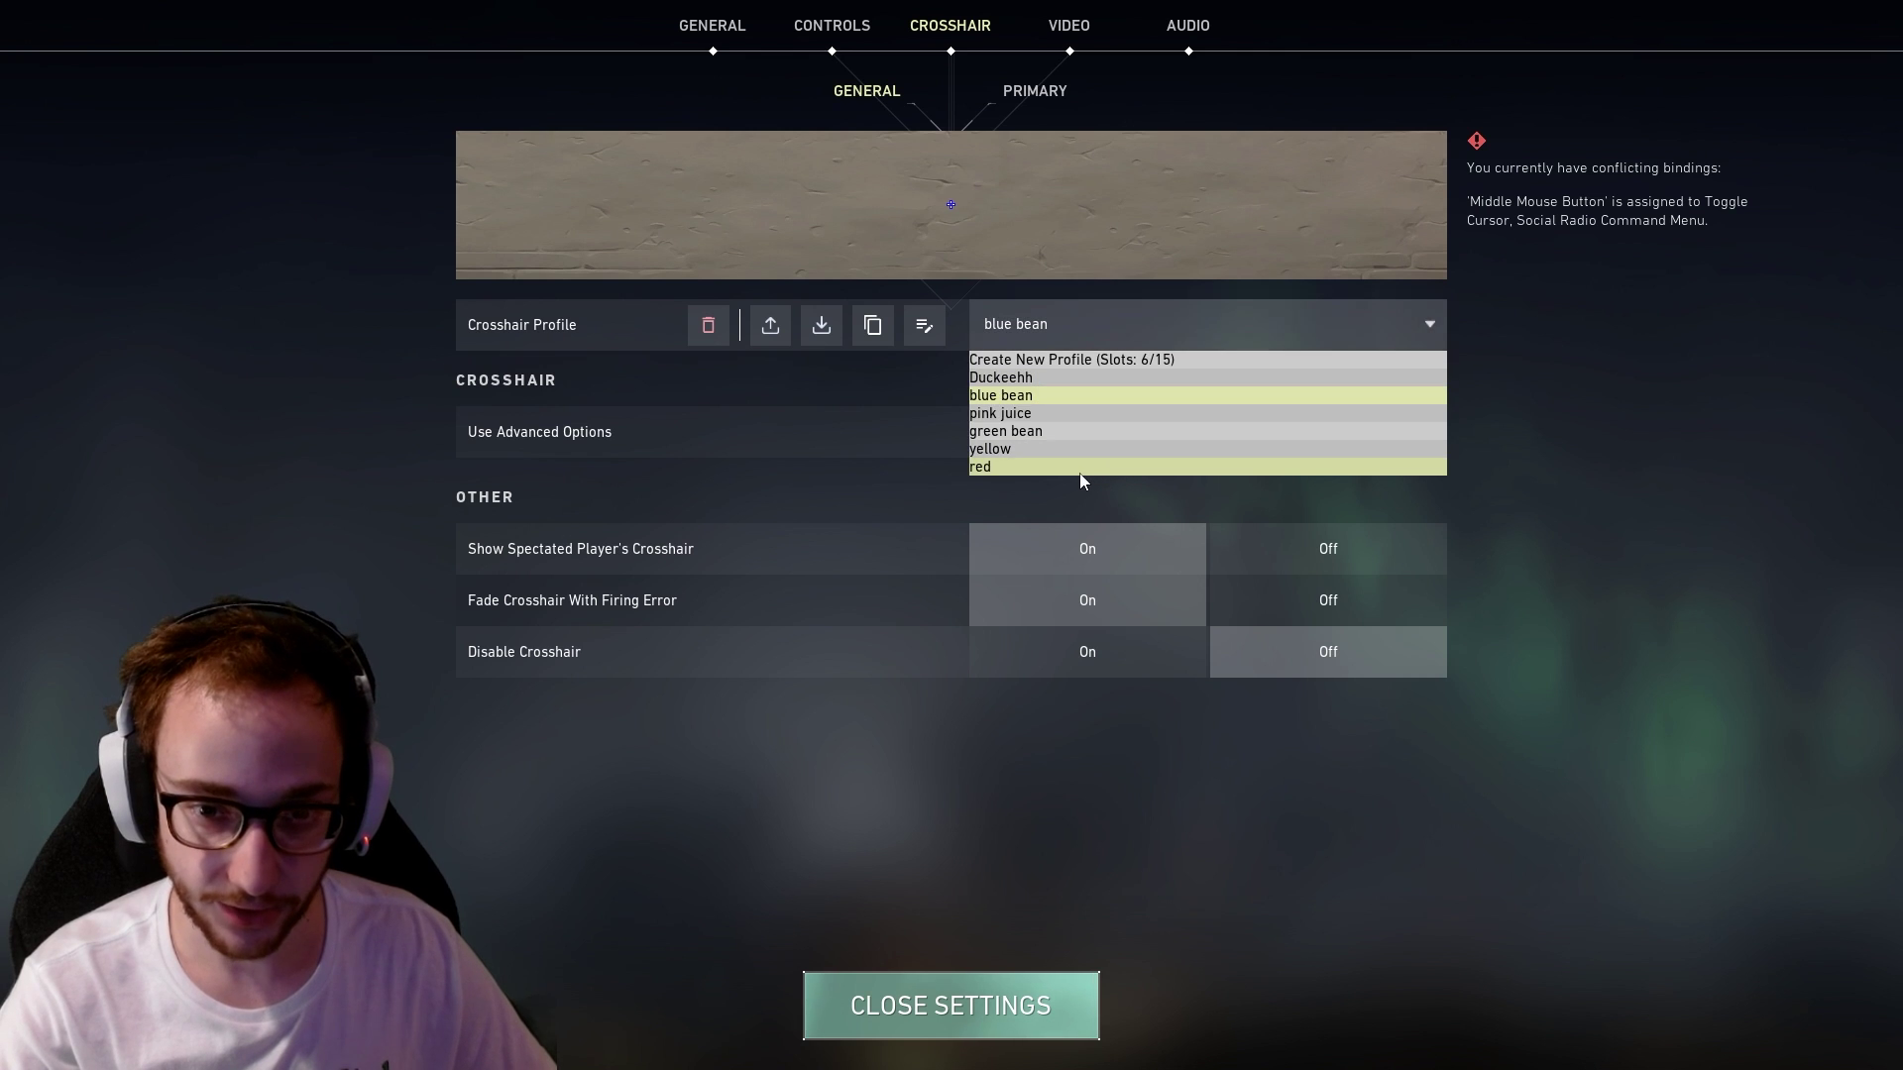
pyautogui.click(1079, 467)
pyautogui.click(1044, 307)
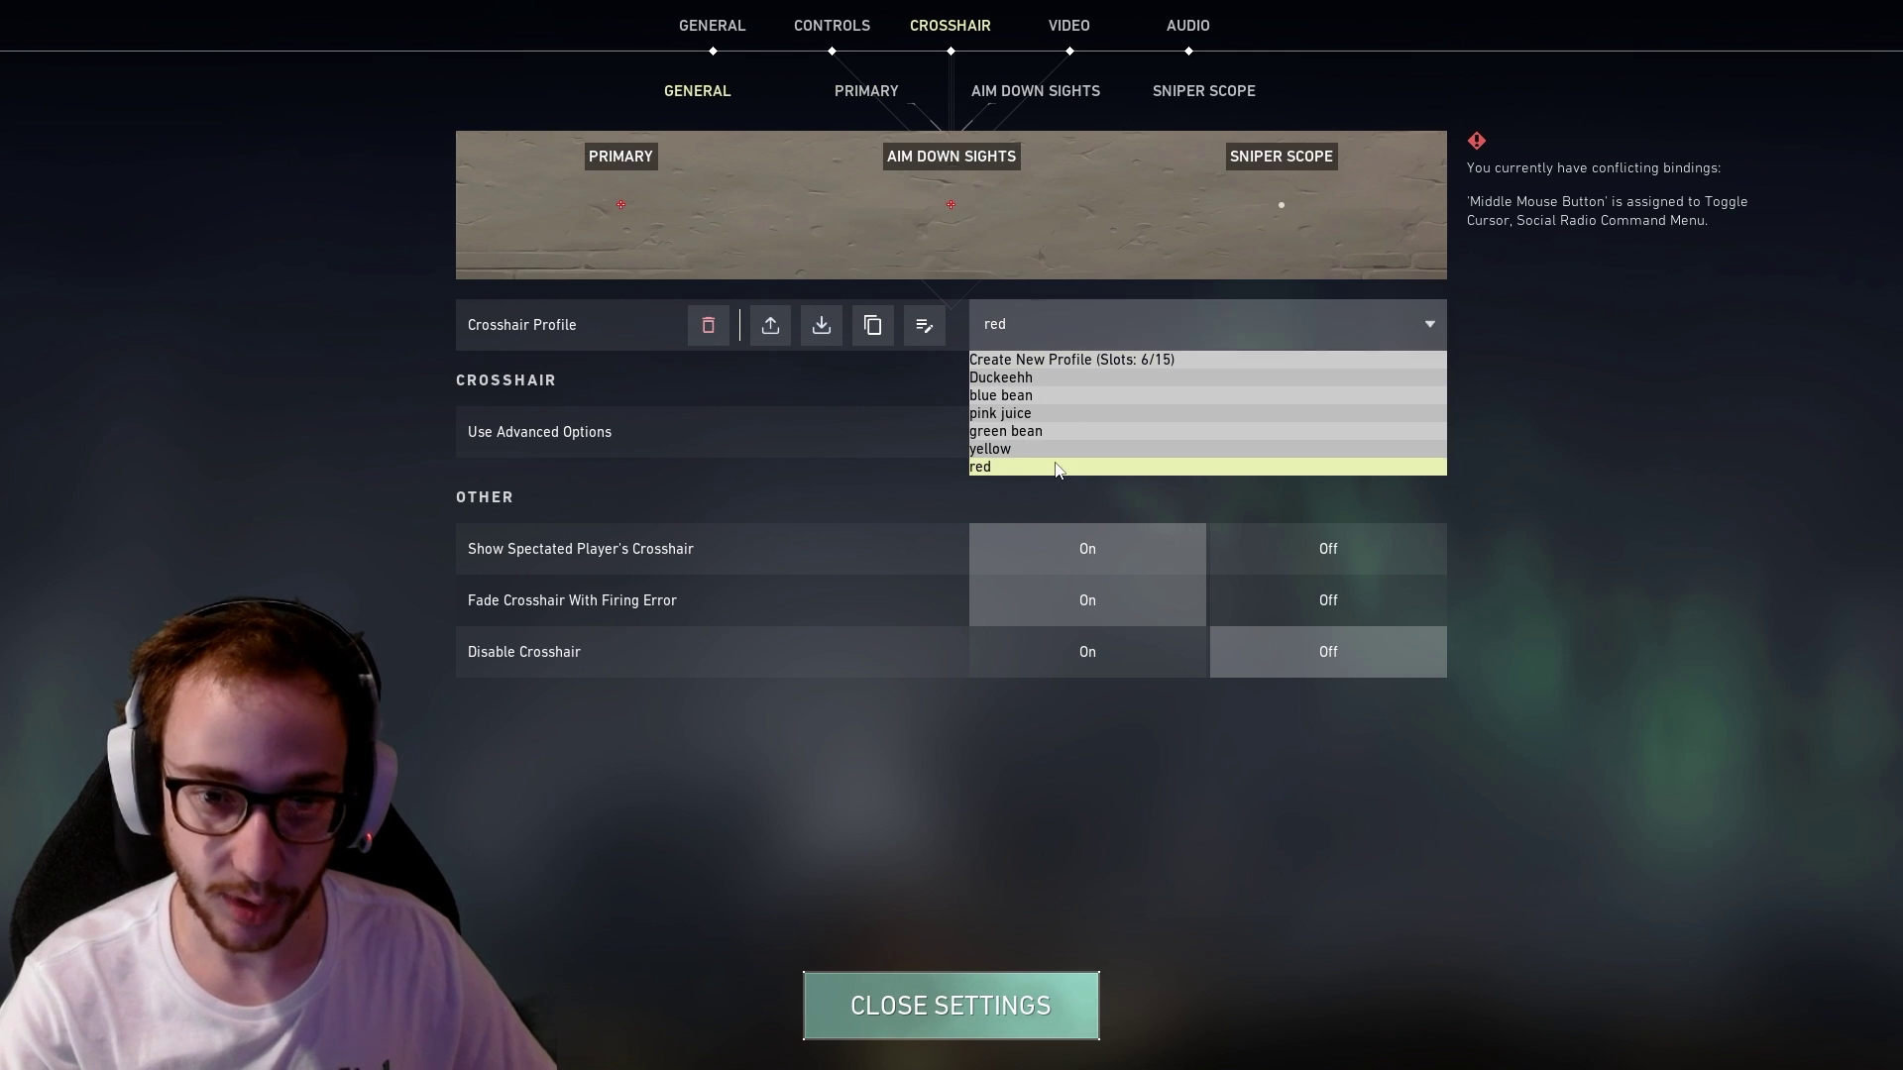
pyautogui.click(1050, 451)
pyautogui.click(1037, 319)
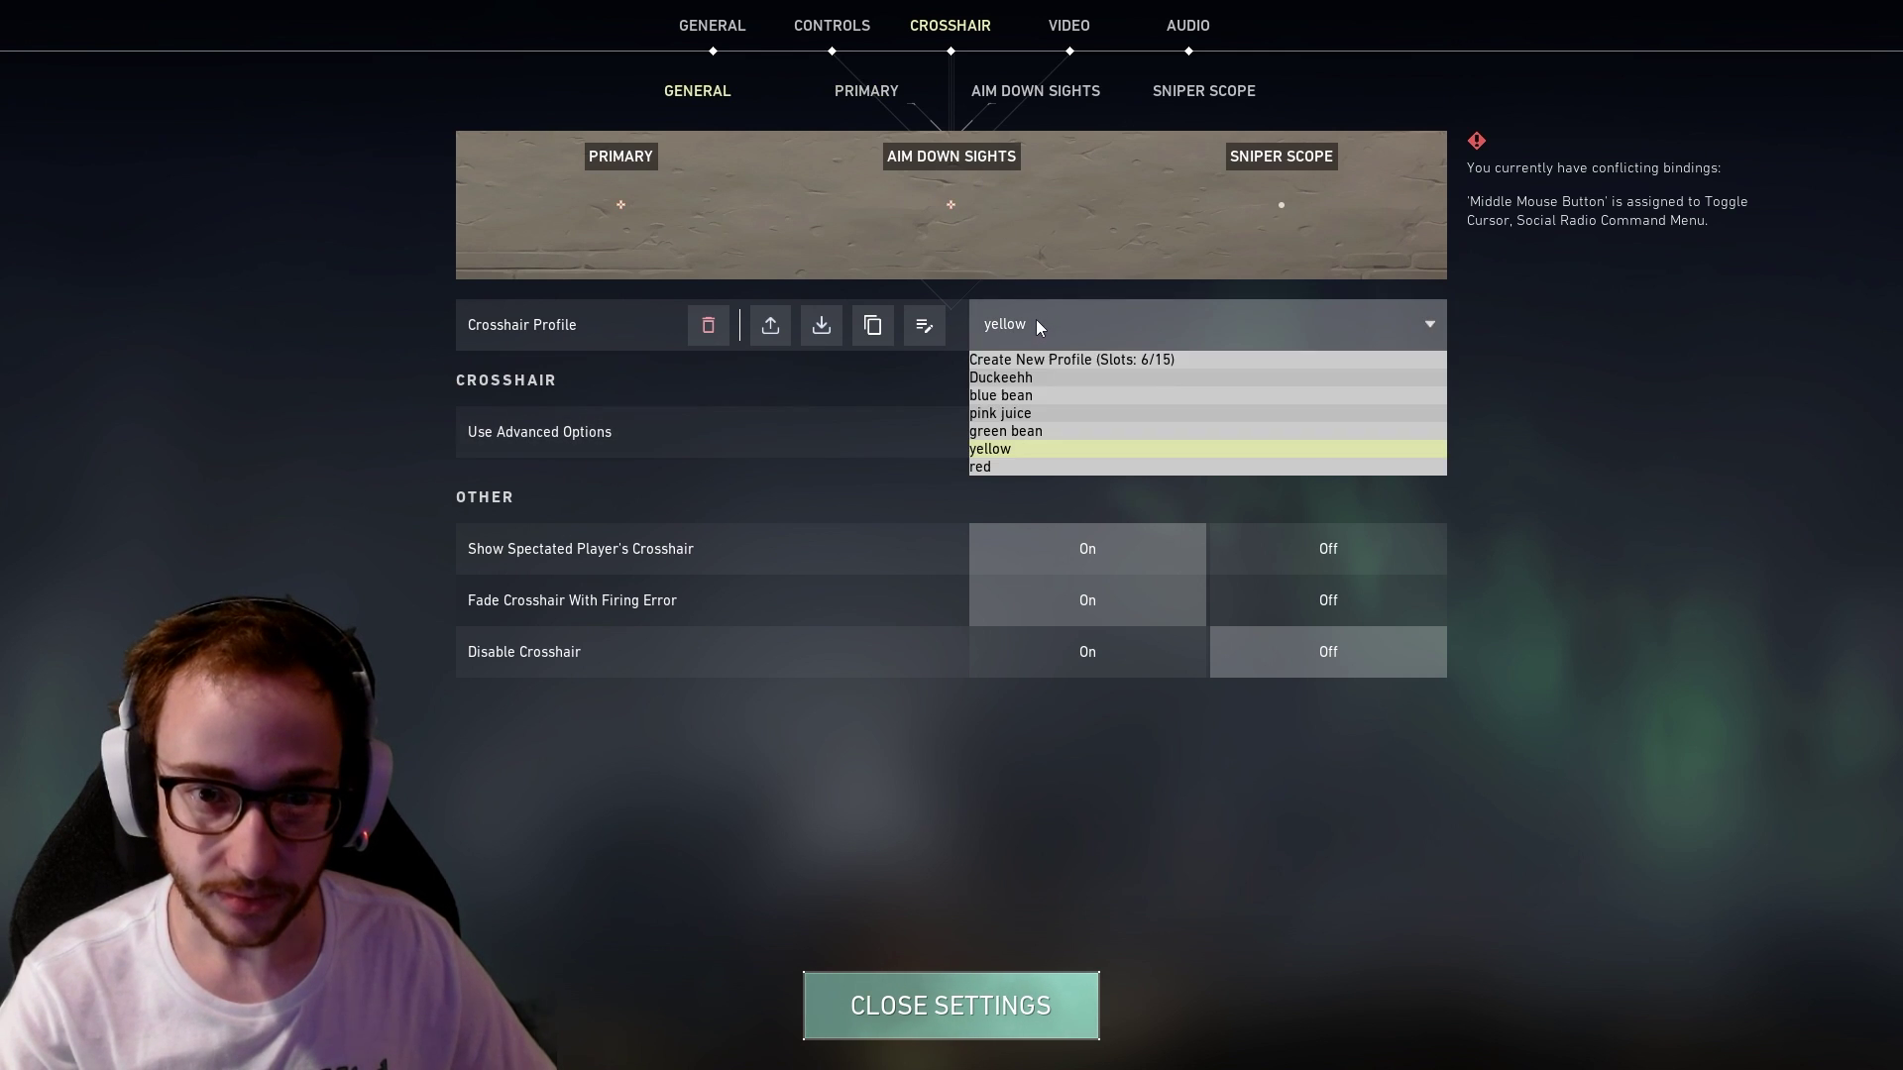
pyautogui.click(1019, 432)
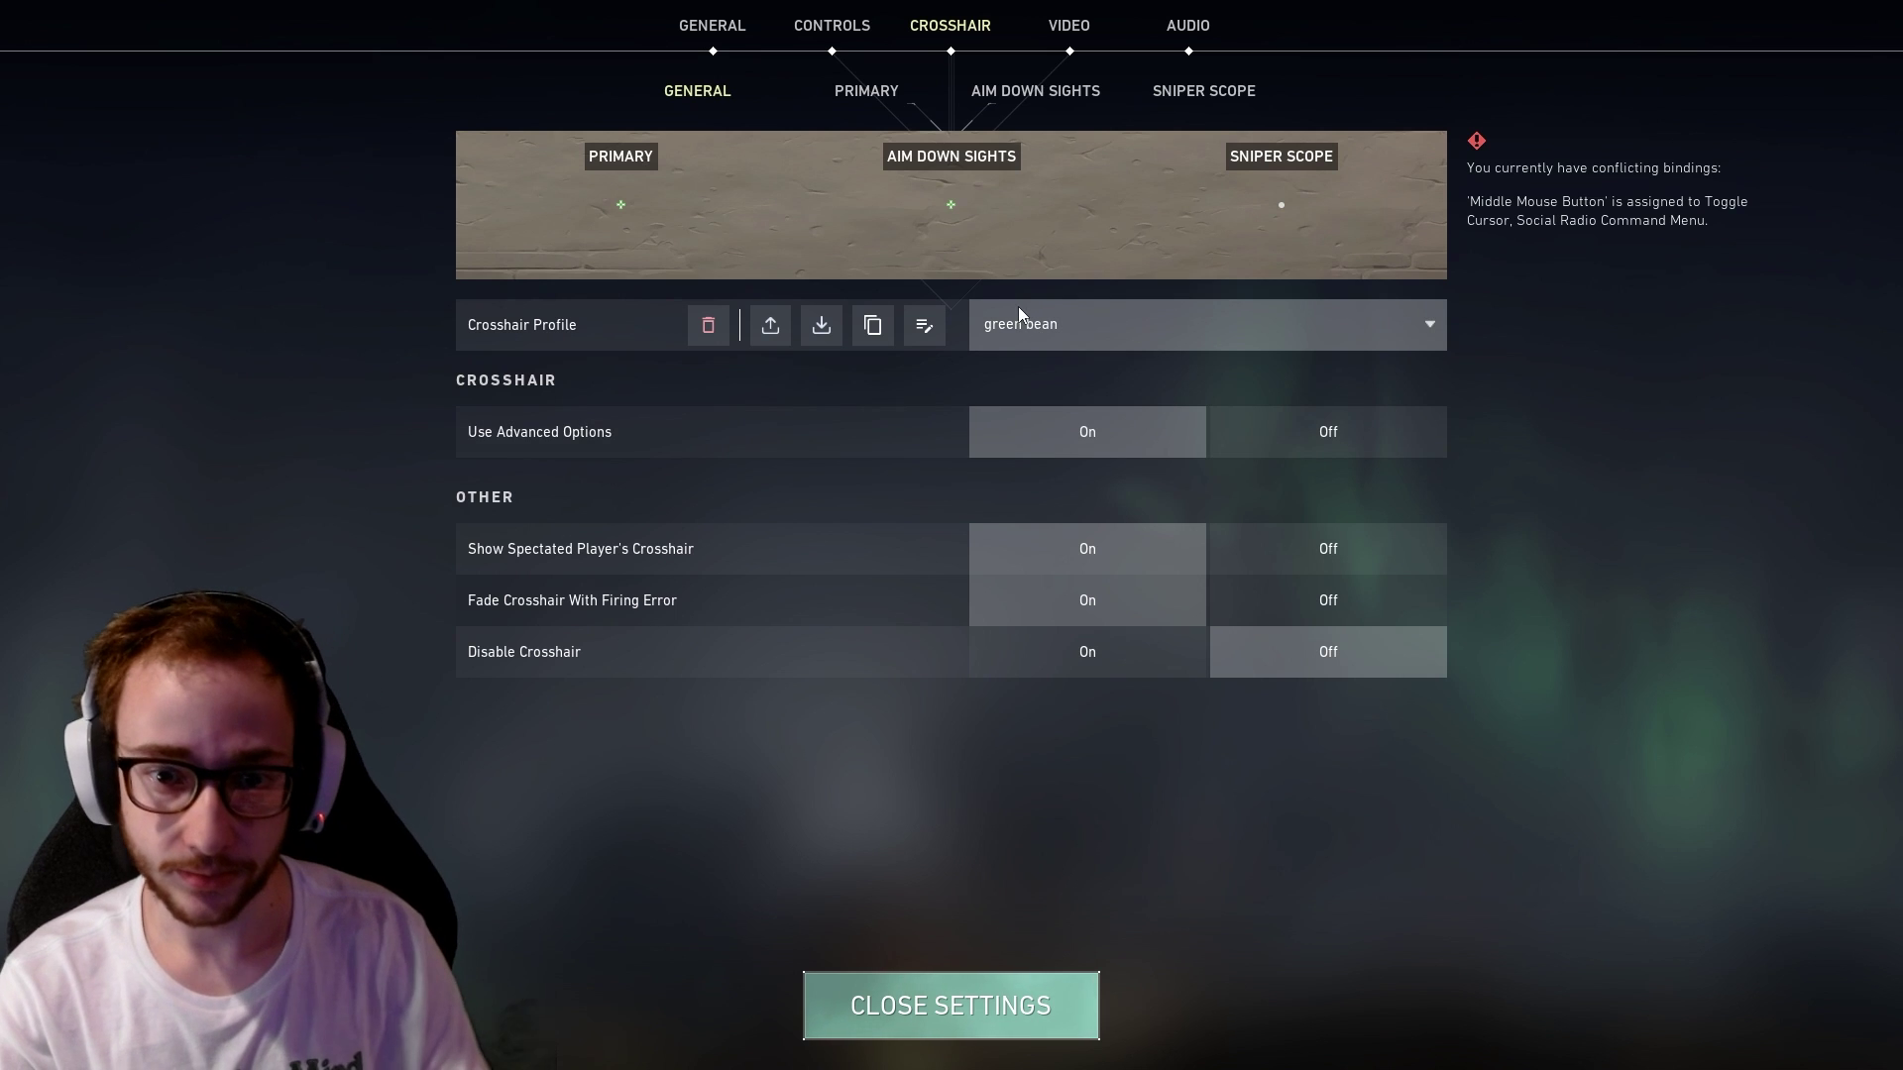
pyautogui.click(1019, 313)
pyautogui.click(1026, 394)
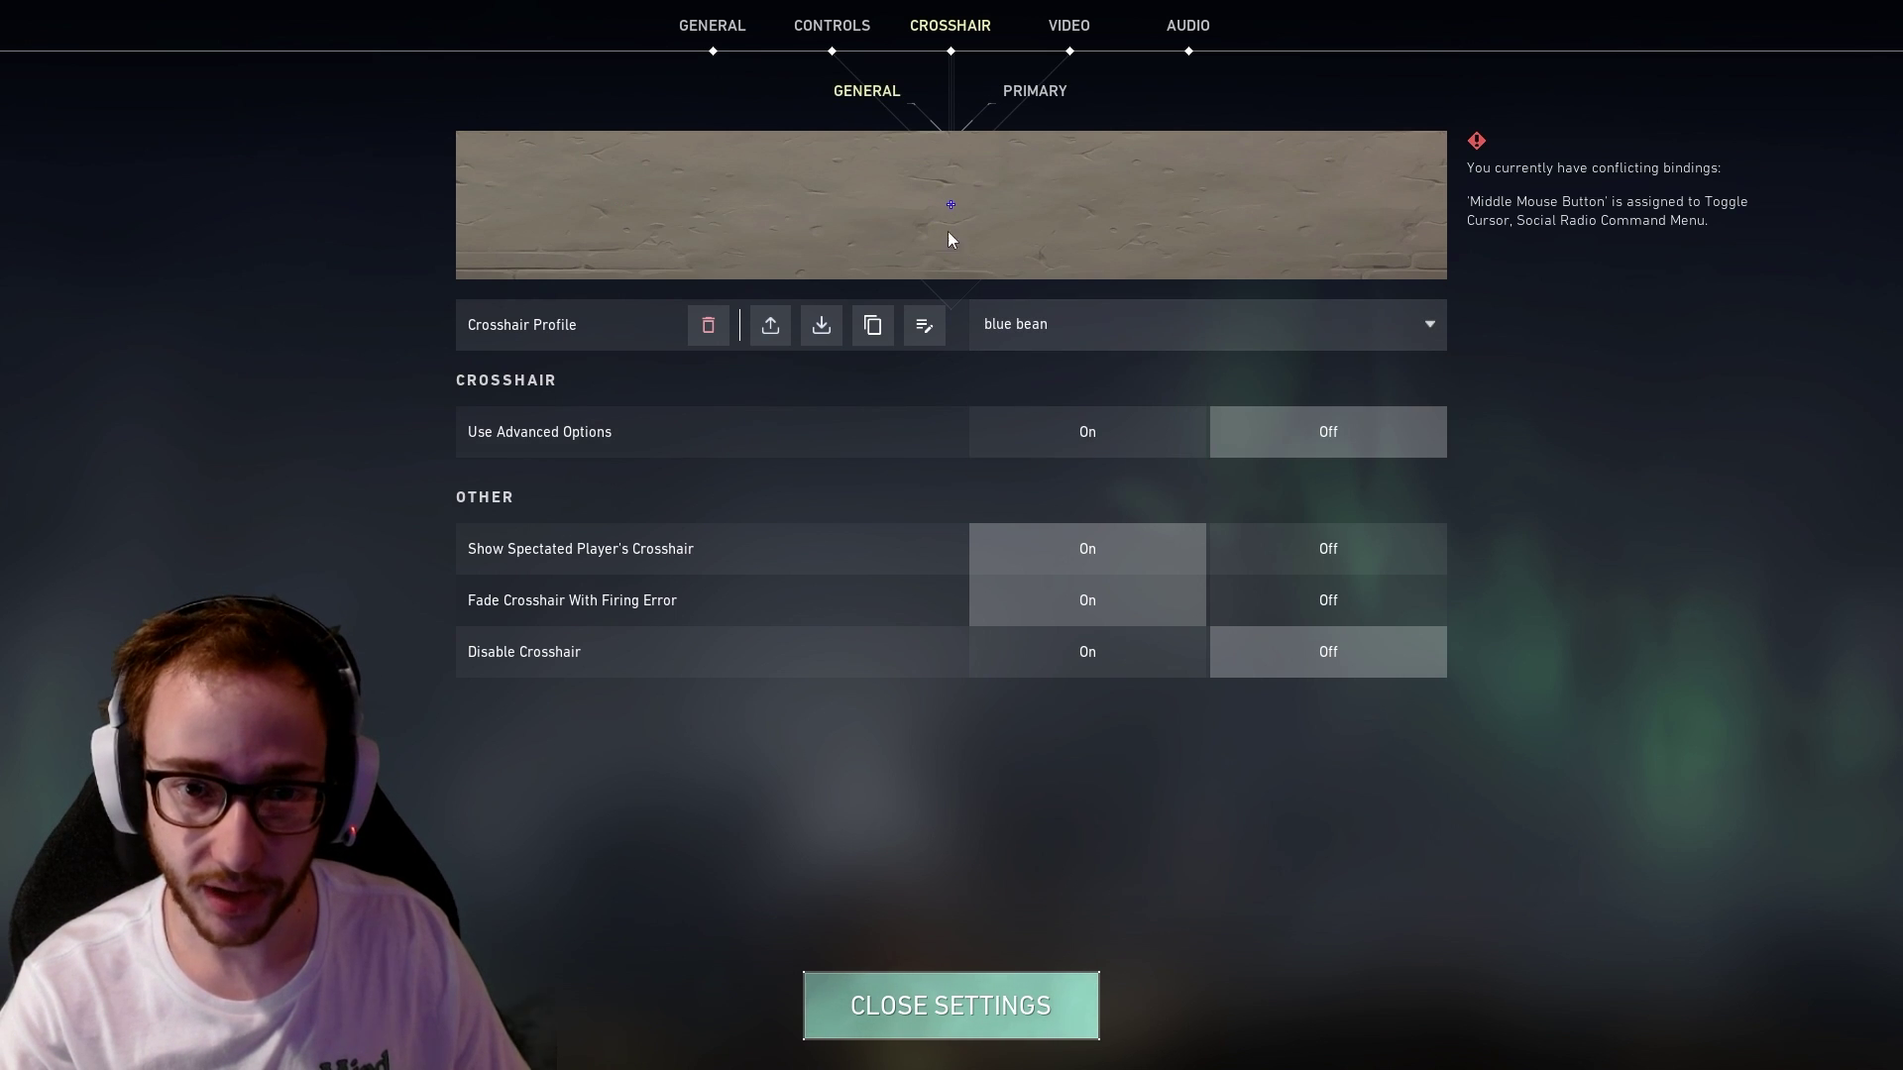